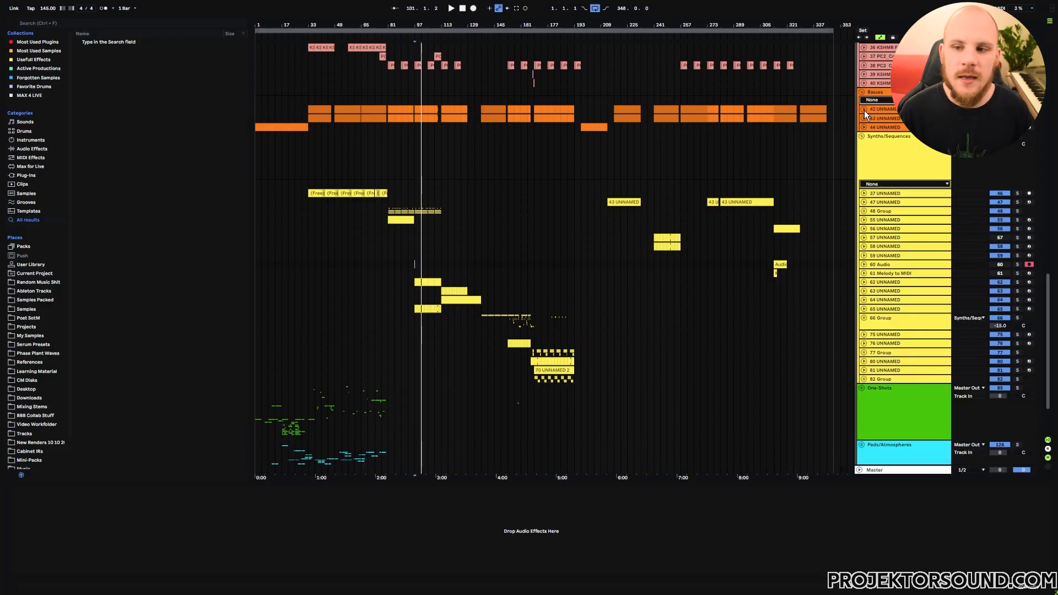
Unfold the bass track 42 UNNAMED and examine its note patterns across the arrangement up to the sections around bar 297
{"action": "left_click", "coordinate": [865, 110]}
{"action": "left_click_drag", "start_coordinate": [430, 20], "coordinate": [428, 95]}
{"action": "left_click", "coordinate": [393, 110]}
{"action": "left_click", "coordinate": [423, 110]}
{"action": "left_click_drag", "start_coordinate": [737, 112], "coordinate": [541, 127]}
{"action": "left_click", "coordinate": [550, 137]}
{"action": "left_click", "coordinate": [585, 137]}
{"action": "left_click_drag", "start_coordinate": [703, 136], "coordinate": [231, 130]}
{"action": "left_click_drag", "start_coordinate": [686, 103], "coordinate": [142, 111]}
{"action": "left_click", "coordinate": [648, 145]}
{"action": "scroll", "coordinate": [607, 155], "scroll_direction": "up", "scroll_amount": 3}
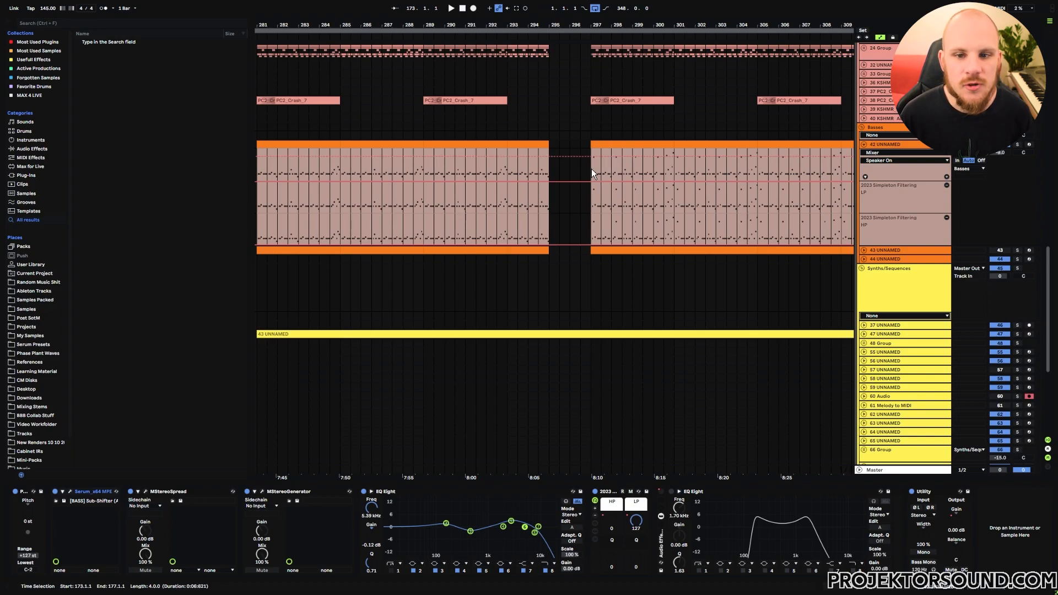
Select the four-bar bass clip at bar 297 and compare the bass sections across the whole arrangement
{"action": "left_click", "coordinate": [598, 172]}
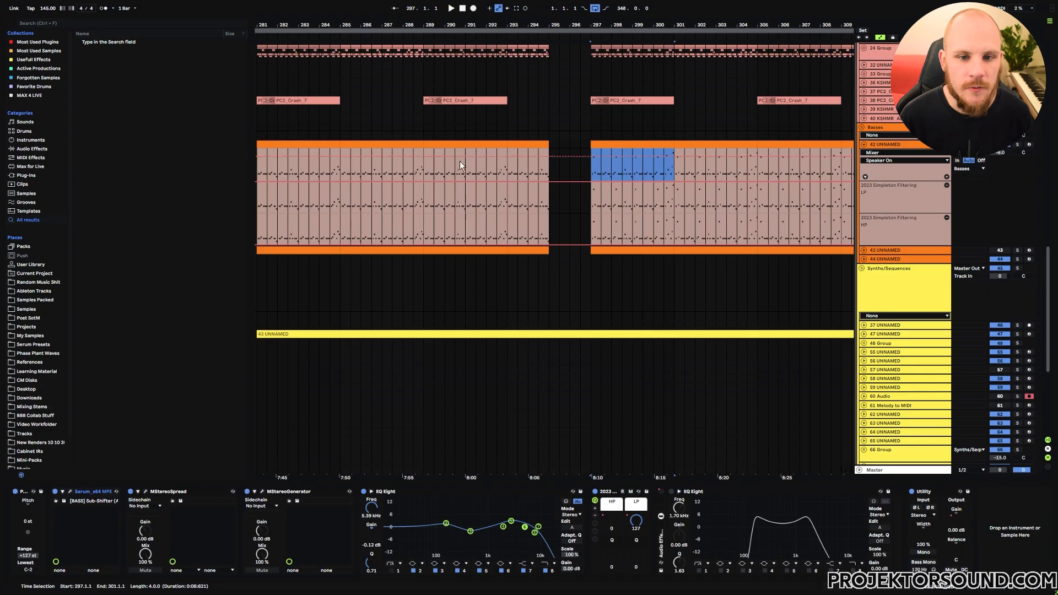
{"action": "scroll", "coordinate": [477, 174], "scroll_direction": "down", "scroll_amount": 5}
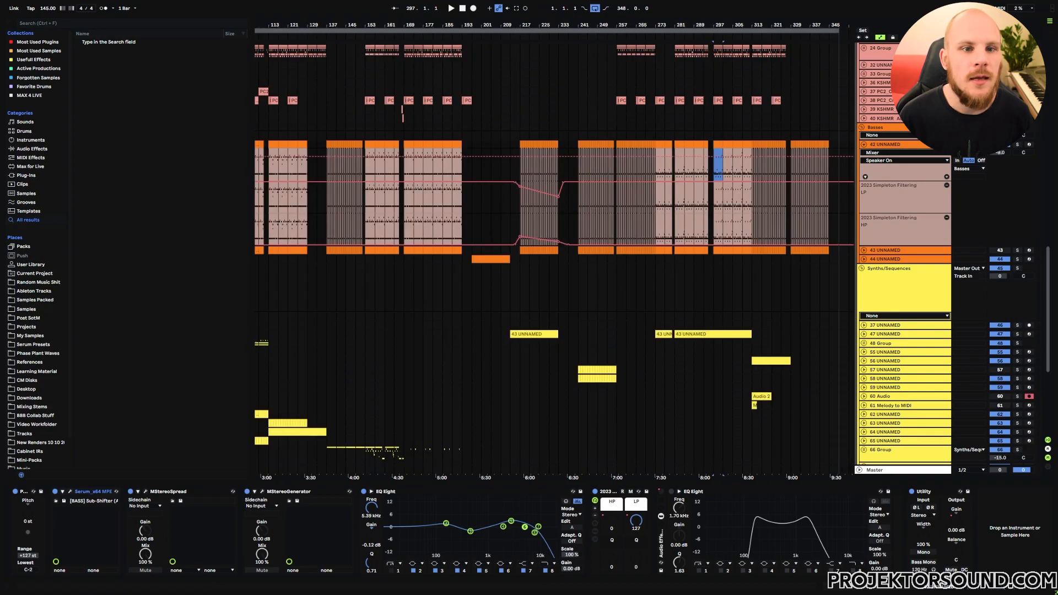
{"action": "scroll", "coordinate": [477, 174], "scroll_direction": "up", "scroll_amount": 3}
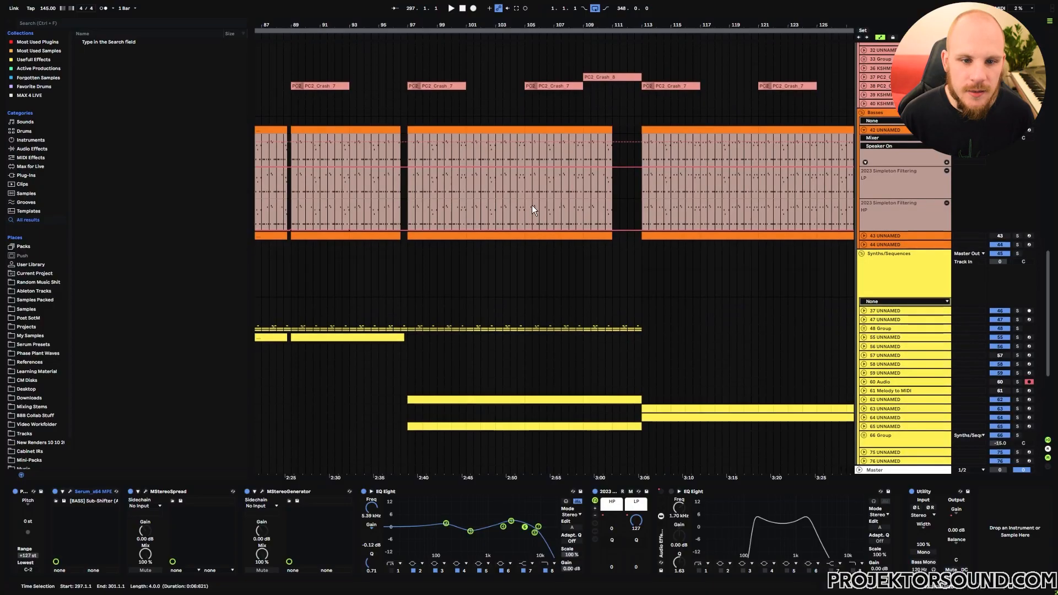
Compare the bar 97 clips of synth track 62 and the bass, examining the synth notes at 1.3.3 and 1.3.4
{"action": "double_click", "coordinate": [441, 400]}
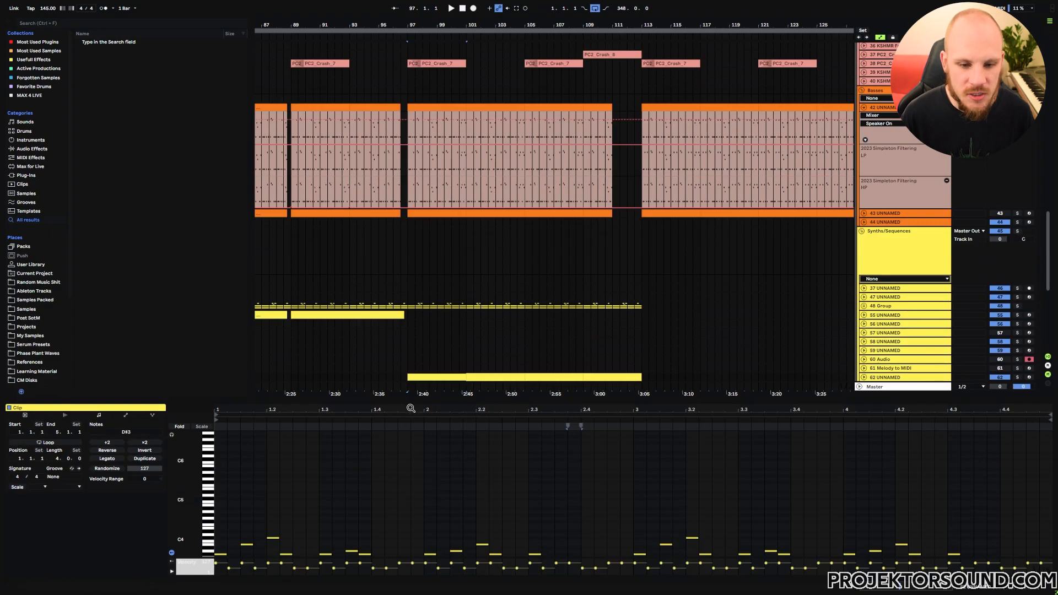
{"action": "scroll", "coordinate": [208, 496], "scroll_direction": "down", "scroll_amount": 5}
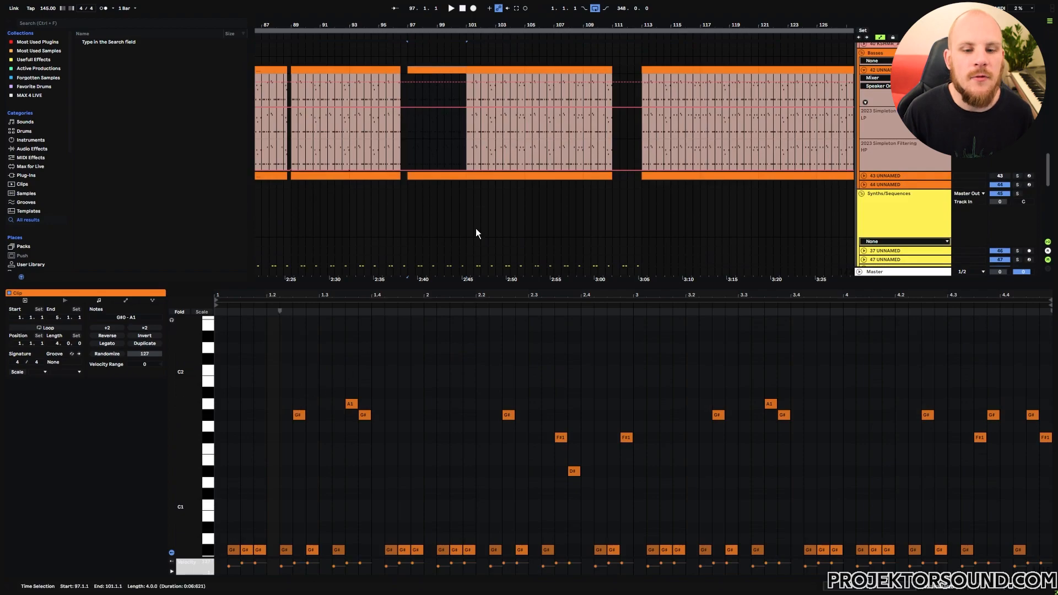
{"action": "scroll", "coordinate": [447, 198], "scroll_direction": "down", "scroll_amount": 5}
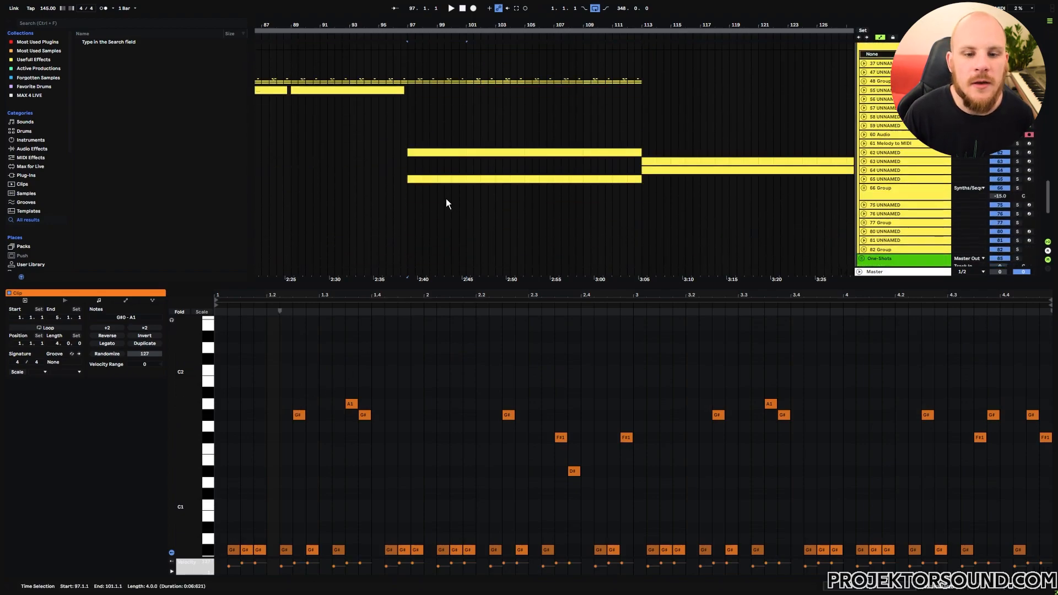
{"action": "left_click", "coordinate": [419, 153]}
{"action": "left_click", "coordinate": [357, 361]}
{"action": "left_click", "coordinate": [366, 364]}
{"action": "scroll", "coordinate": [485, 196], "scroll_direction": "up", "scroll_amount": 6}
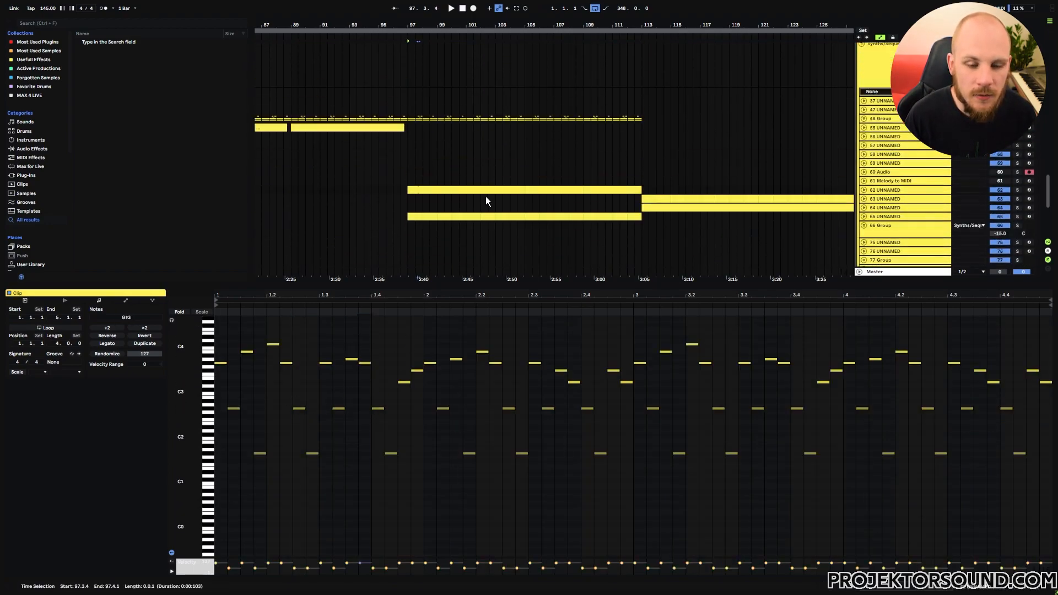
Open the bass clip at bar 97 and select its A1 and G#1 notes at 1.3.3 and 1.3.4
{"action": "left_click", "coordinate": [441, 98]}
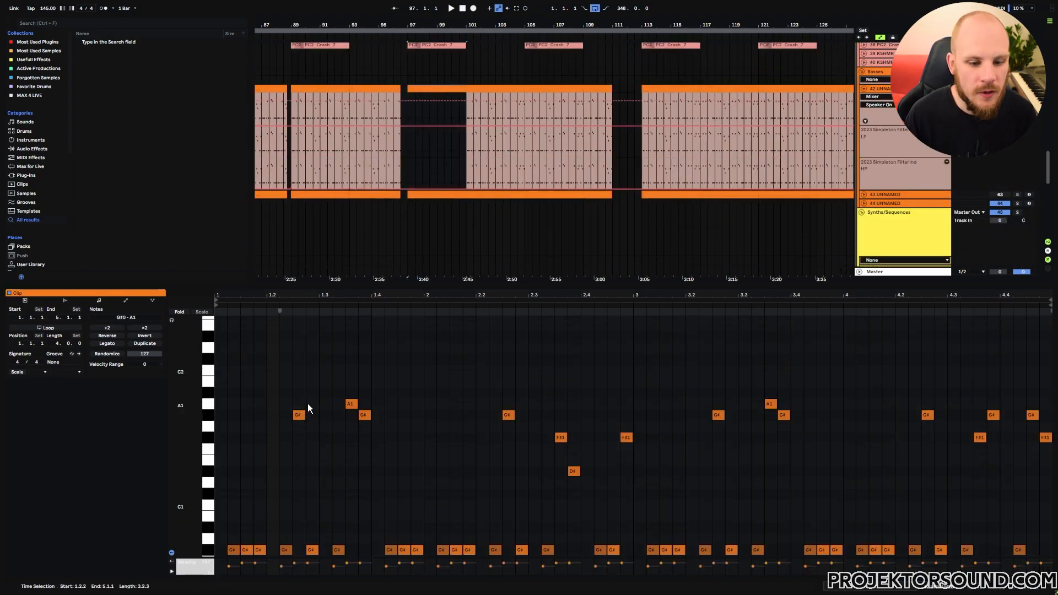
{"action": "left_click", "coordinate": [349, 405]}
{"action": "left_click", "coordinate": [364, 414]}
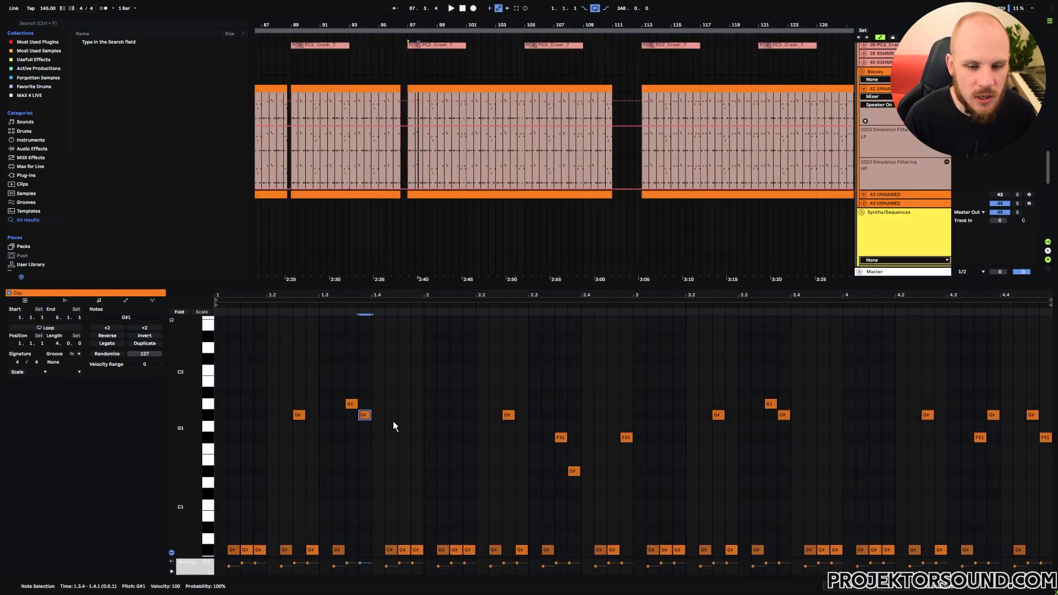
{"action": "scroll", "coordinate": [462, 178], "scroll_direction": "down", "scroll_amount": 10}
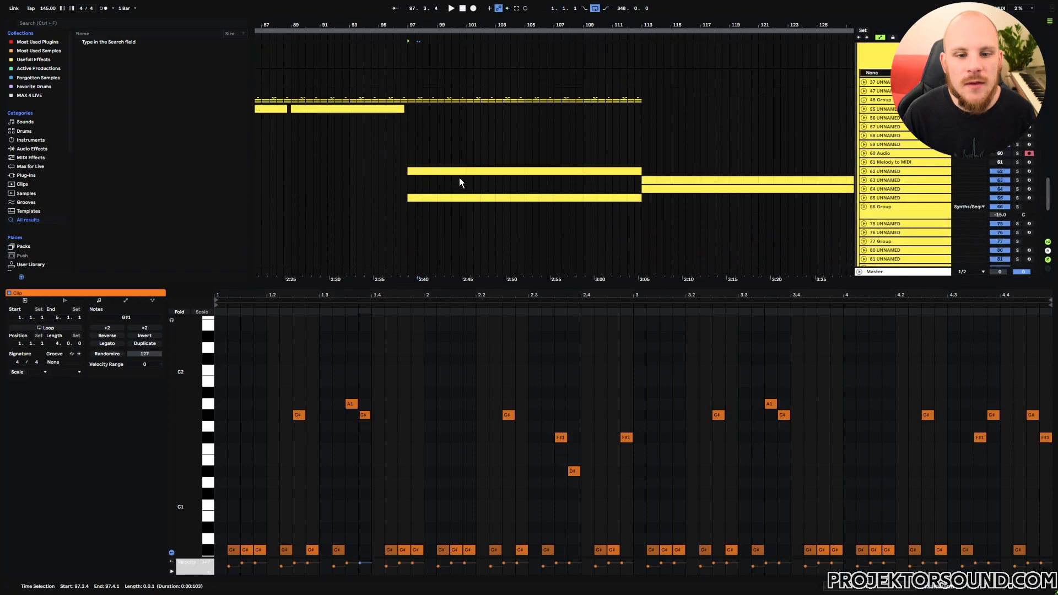
Open the track 62 synth clip and select the matching A3 and G#3 notes in bars 1 and 3
{"action": "left_click", "coordinate": [431, 171]}
{"action": "left_click_drag", "start_coordinate": [216, 336], "coordinate": [1050, 399]}
{"action": "left_click_drag", "start_coordinate": [345, 352], "coordinate": [373, 369]}
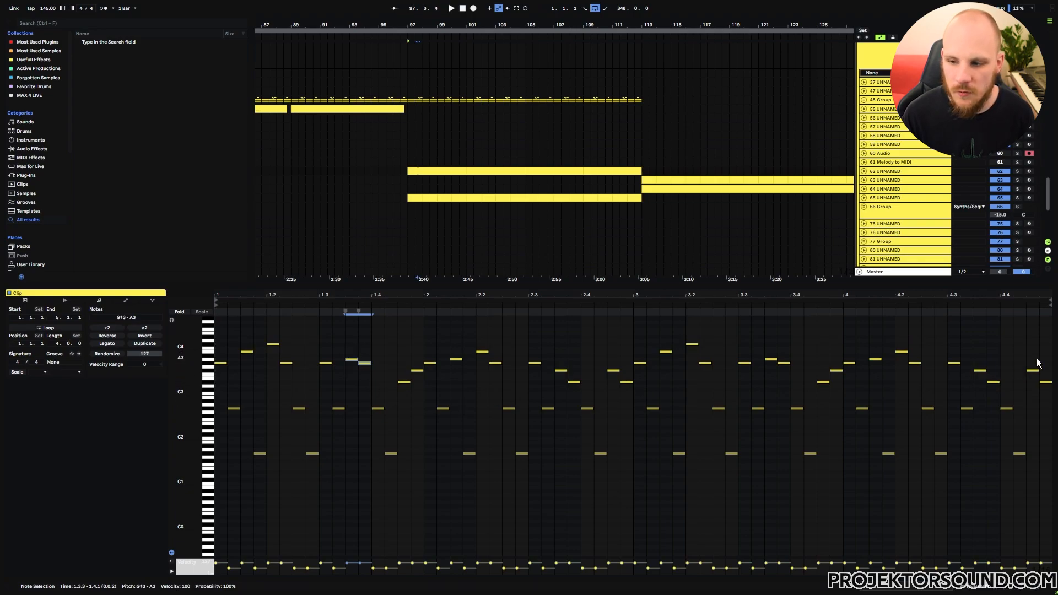
{"action": "left_click", "coordinate": [771, 359]}
Reopen the bass clip at bar 97 and select its raised notes at 1.3.3 and from 2.3.3 onward
{"action": "scroll", "coordinate": [442, 167], "scroll_direction": "up", "scroll_amount": 8}
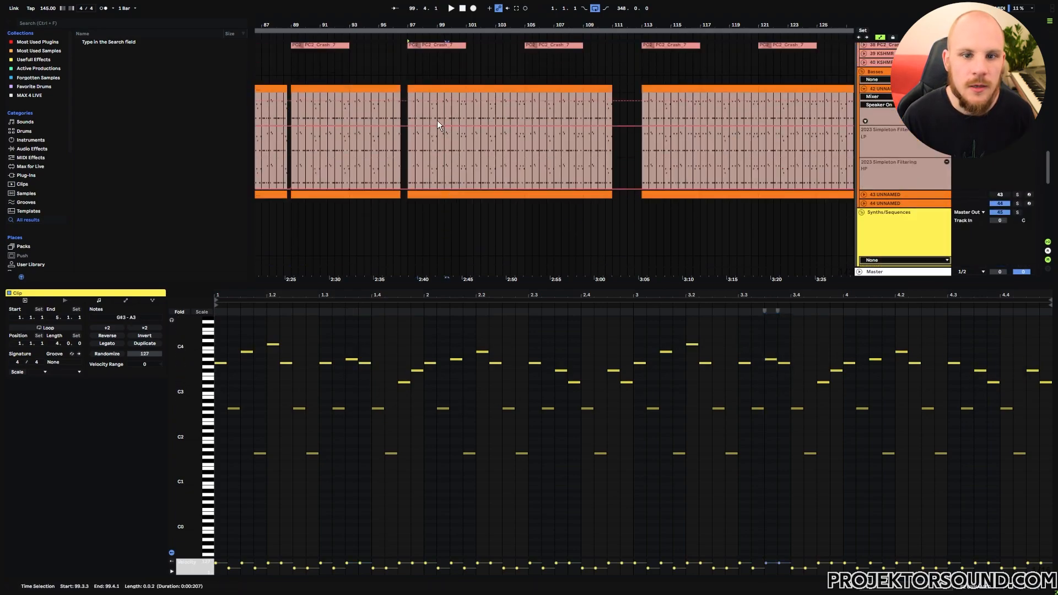
{"action": "left_click", "coordinate": [437, 91]}
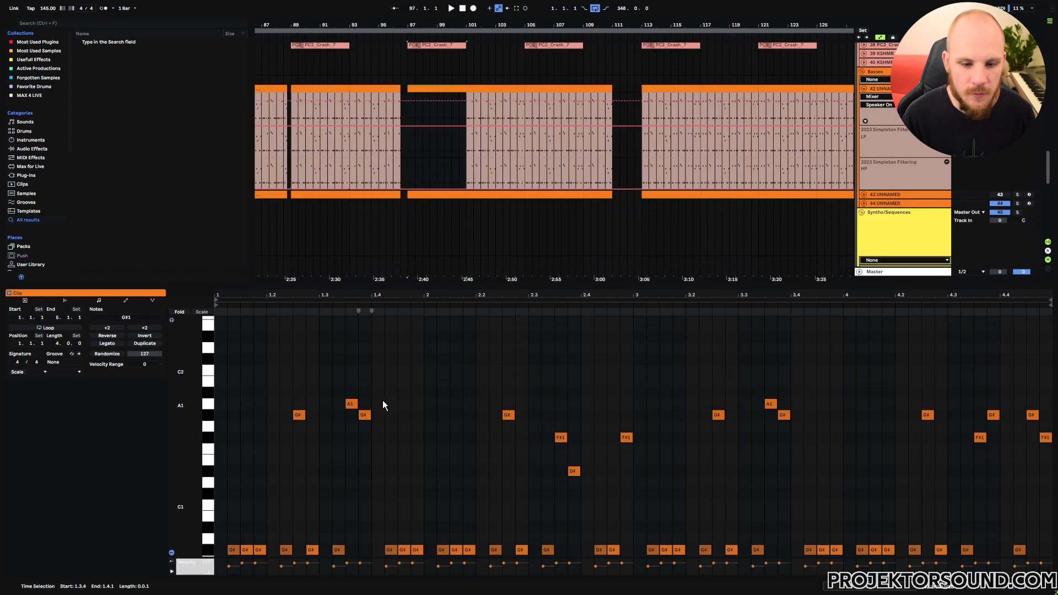
{"action": "left_click_drag", "start_coordinate": [342, 385], "coordinate": [366, 421]}
{"action": "left_click_drag", "start_coordinate": [554, 401], "coordinate": [622, 494]}
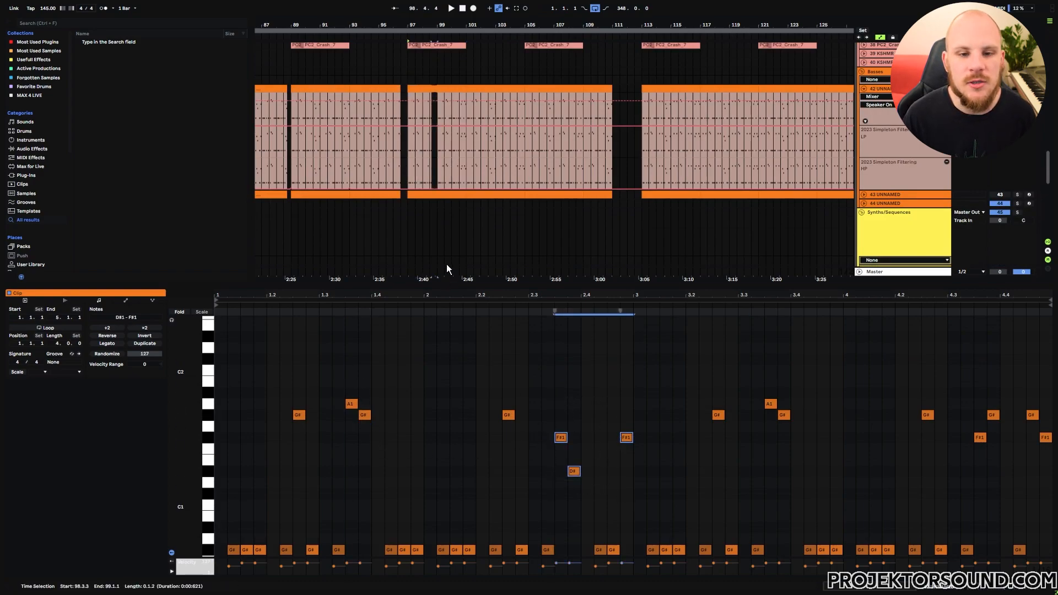
Open the track 62 synth clip to examine the melody notes at the end of bar 2
{"action": "scroll", "coordinate": [439, 209], "scroll_direction": "down", "scroll_amount": 6}
{"action": "left_click", "coordinate": [435, 226]}
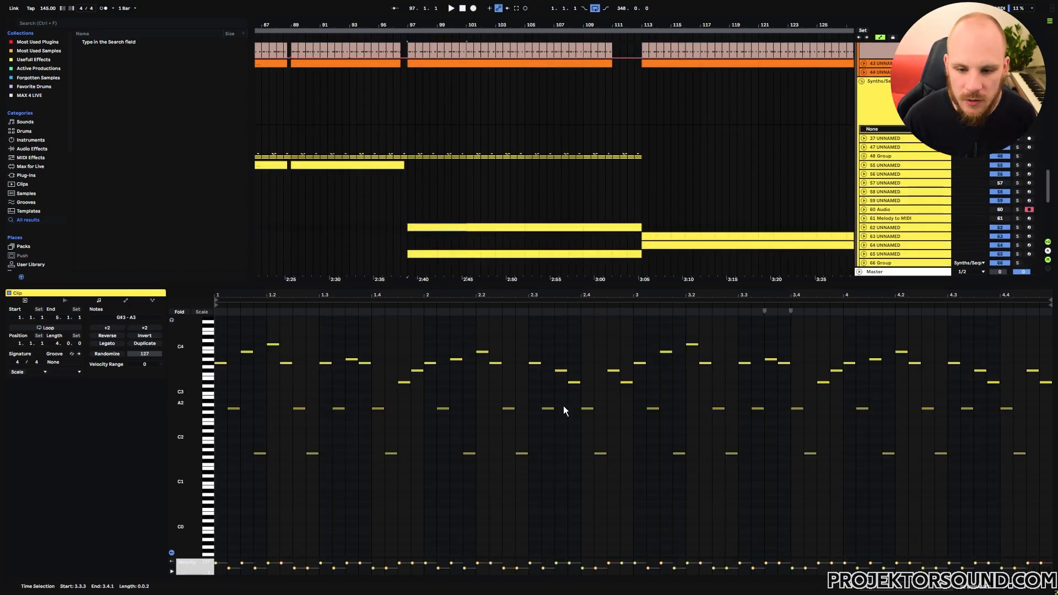
{"action": "left_click", "coordinate": [627, 382]}
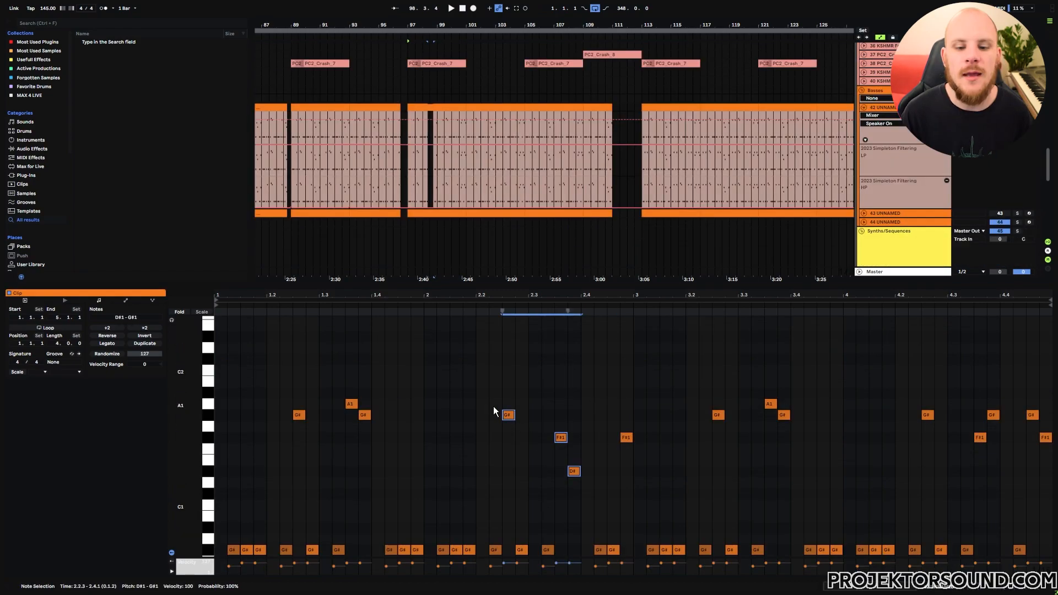
Return to the bass clip and examine its raised note groups across the clip, selecting the G#1, F#1 and D#1 notes in bar 2
{"action": "left_click_drag", "start_coordinate": [490, 389], "coordinate": [578, 498]}
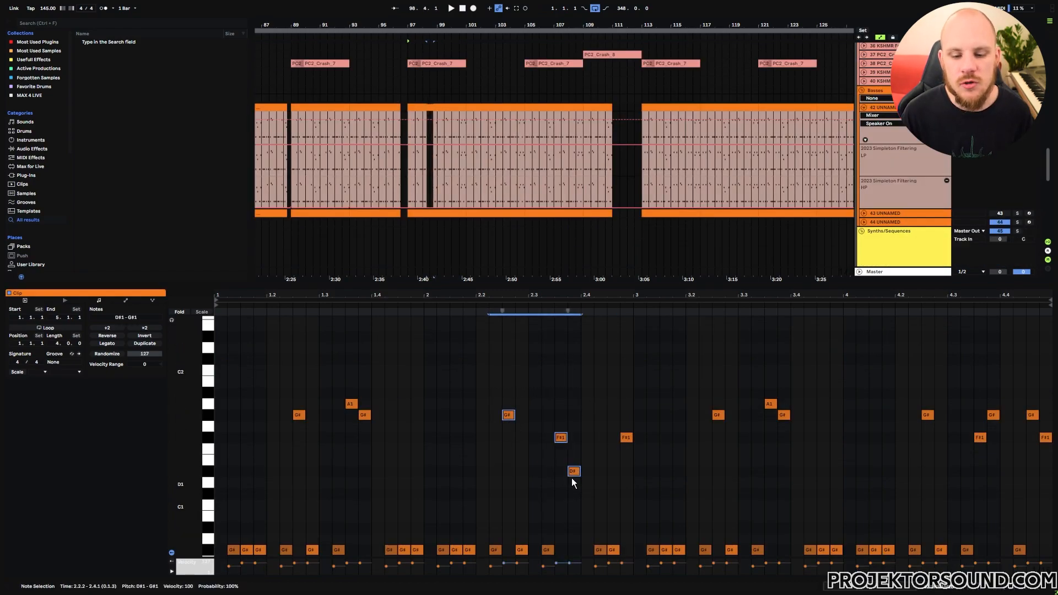
{"action": "left_click_drag", "start_coordinate": [496, 379], "coordinate": [577, 480]}
{"action": "left_click_drag", "start_coordinate": [702, 347], "coordinate": [789, 452]}
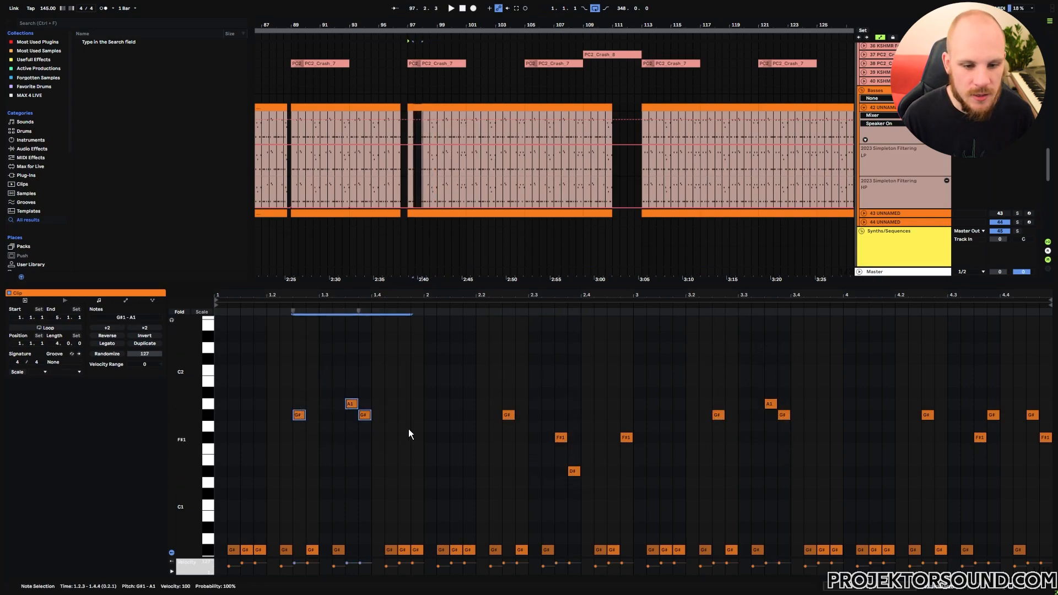
{"action": "left_click", "coordinate": [490, 378]}
Open the track 62 synth clip and examine the melody notes between 2.2 and 2.4 against the bass
{"action": "scroll", "coordinate": [491, 200], "scroll_direction": "down", "scroll_amount": 4}
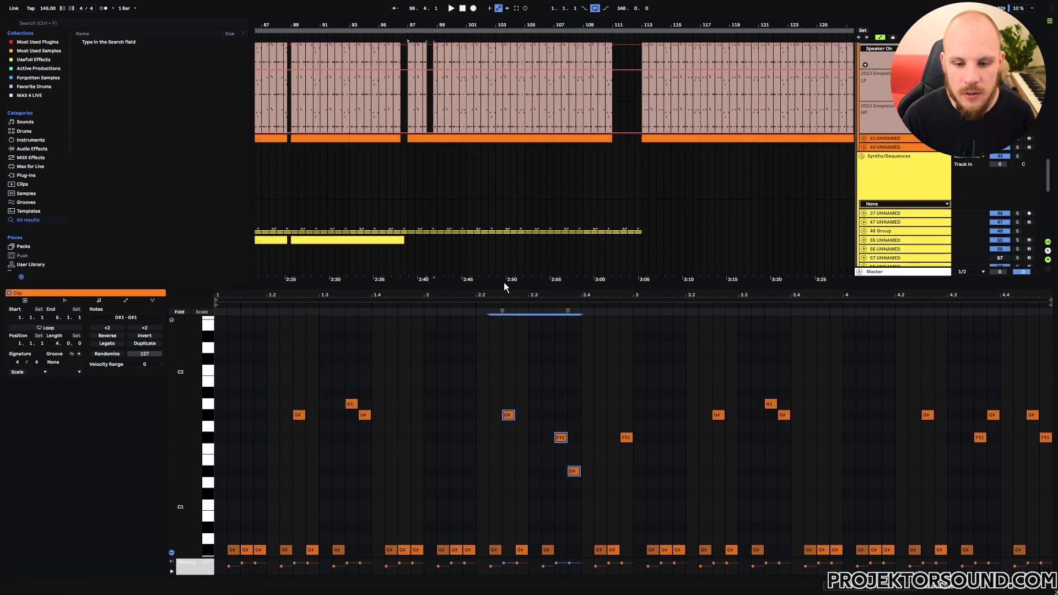
{"action": "scroll", "coordinate": [497, 210], "scroll_direction": "down", "scroll_amount": 4}
{"action": "left_click", "coordinate": [496, 209]}
{"action": "left_click_drag", "start_coordinate": [530, 396], "coordinate": [509, 460]}
{"action": "left_click_drag", "start_coordinate": [560, 394], "coordinate": [568, 416]}
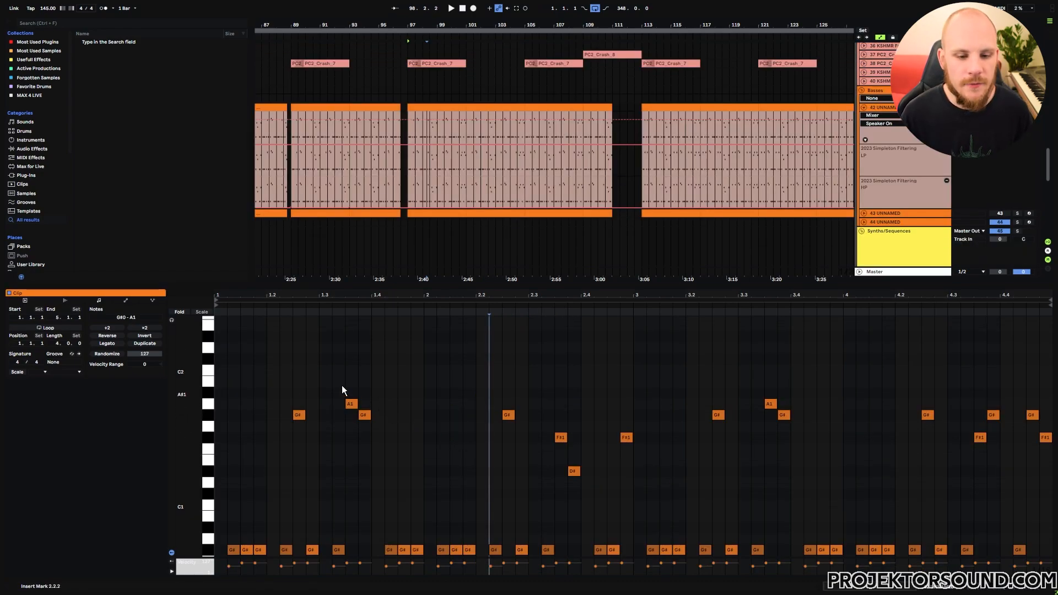
Select the raised note groups of bars 2, 3 and 4 in the bass clip to compare their phrases
{"action": "left_click", "coordinate": [243, 377]}
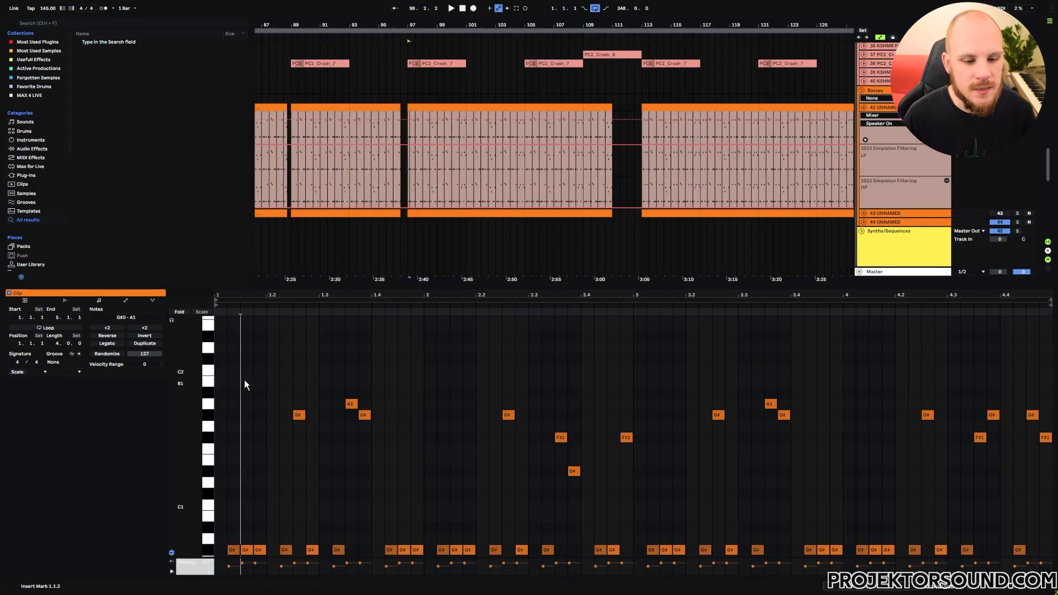
{"action": "left_click_drag", "start_coordinate": [684, 367], "coordinate": [822, 461]}
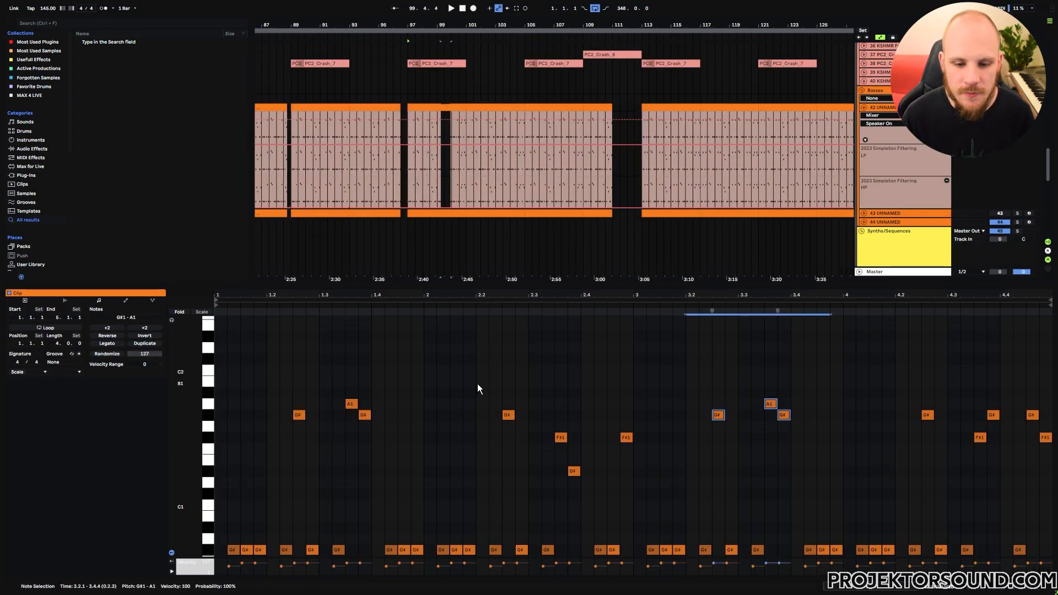
{"action": "left_click_drag", "start_coordinate": [477, 389], "coordinate": [680, 511]}
{"action": "left_click_drag", "start_coordinate": [906, 402], "coordinate": [1053, 456]}
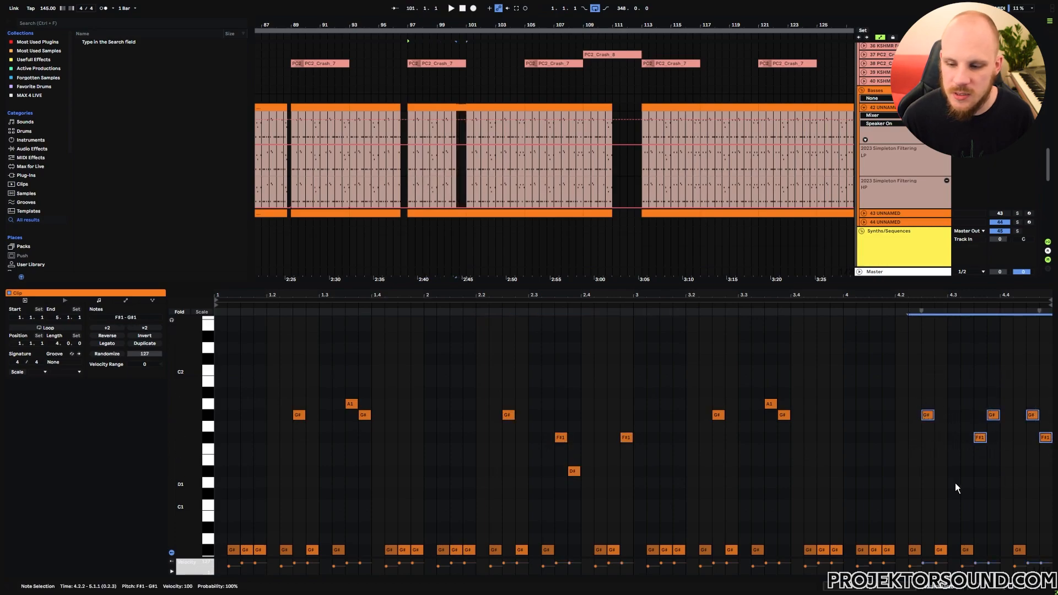
Try raising the bass clip's D#1 note at 2.3.4 to G#1
{"action": "left_click", "coordinate": [574, 473]}
{"action": "key", "text": "Up"}
{"action": "key", "text": "Up"}
{"action": "key", "text": "Up"}
{"action": "key", "text": "Up"}
{"action": "key", "text": "Up"}
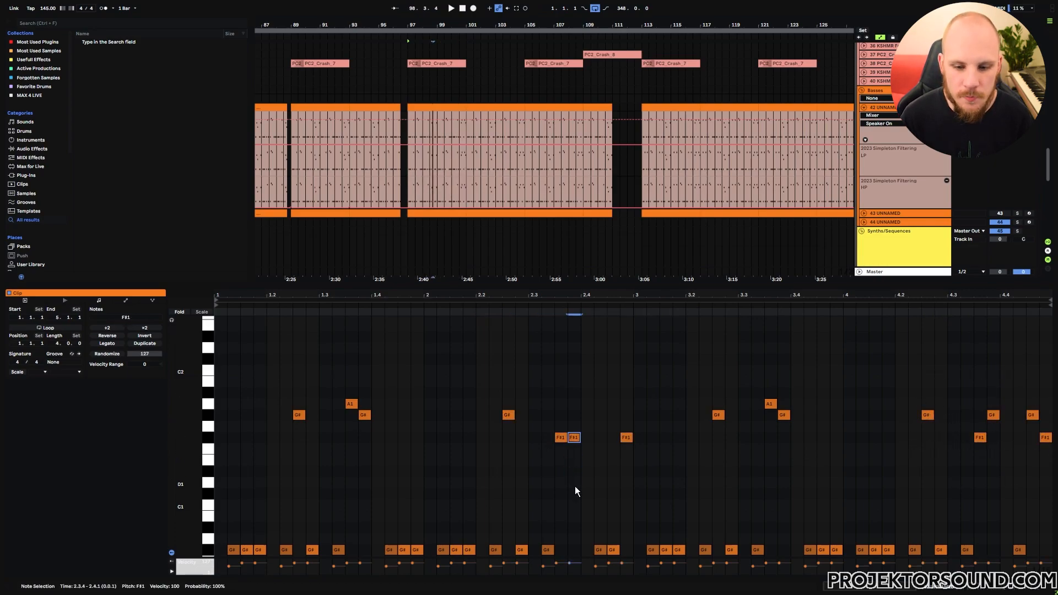
Try raising the low G#0 note at 2.4.3 by one octave and compare the phrase with bar 4
{"action": "left_click", "coordinate": [613, 551]}
{"action": "key", "text": "shift+Up"}
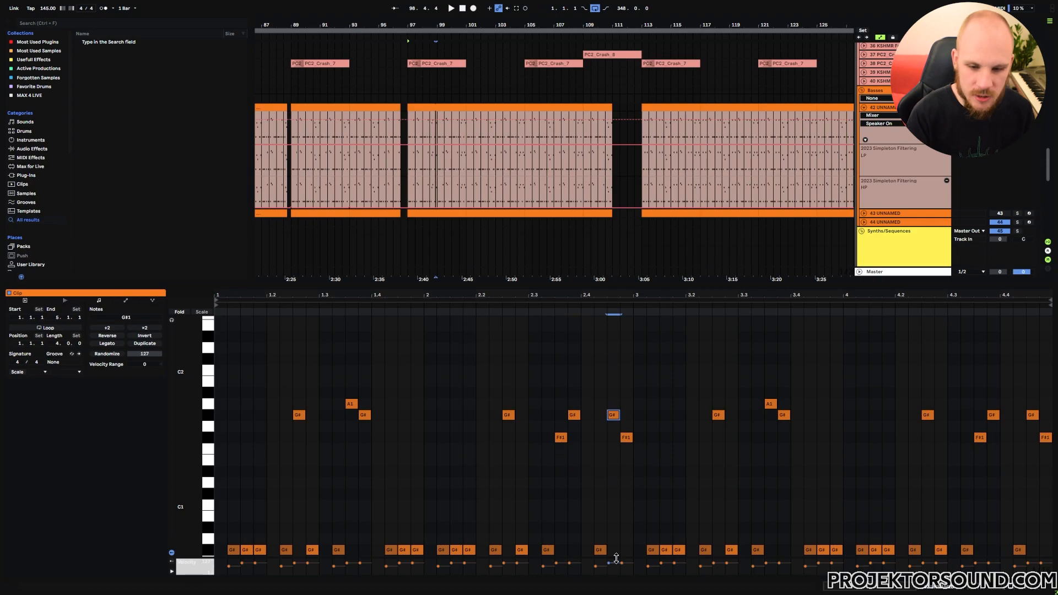
{"action": "left_click_drag", "start_coordinate": [898, 382], "coordinate": [1042, 477]}
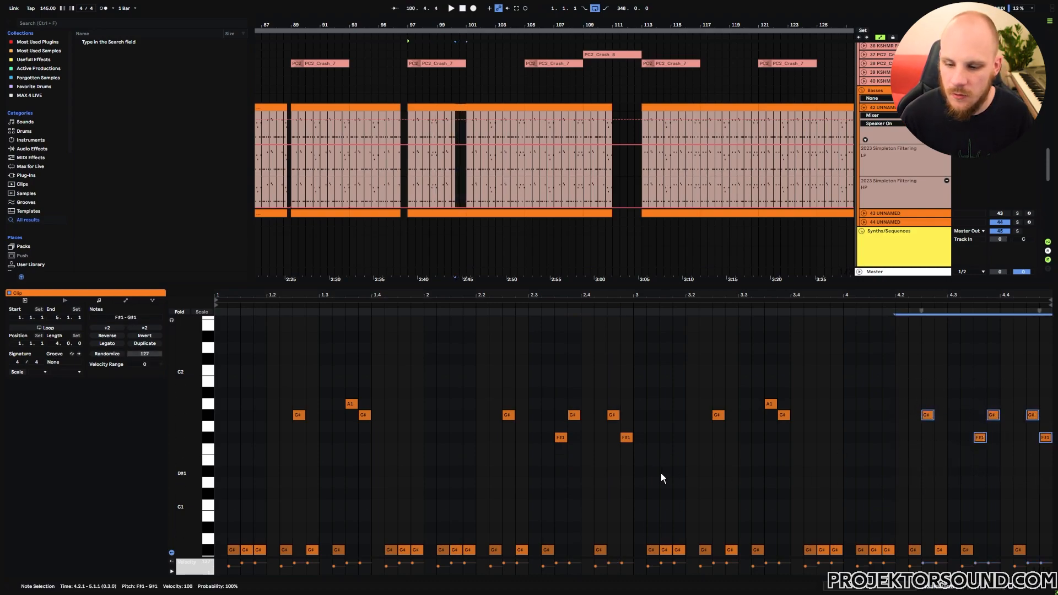
Undo both pitch changes in bar 2 of the bass clip and clear the note selection
{"action": "key", "text": "ctrl+z"}
{"action": "key", "text": "ctrl+z"}
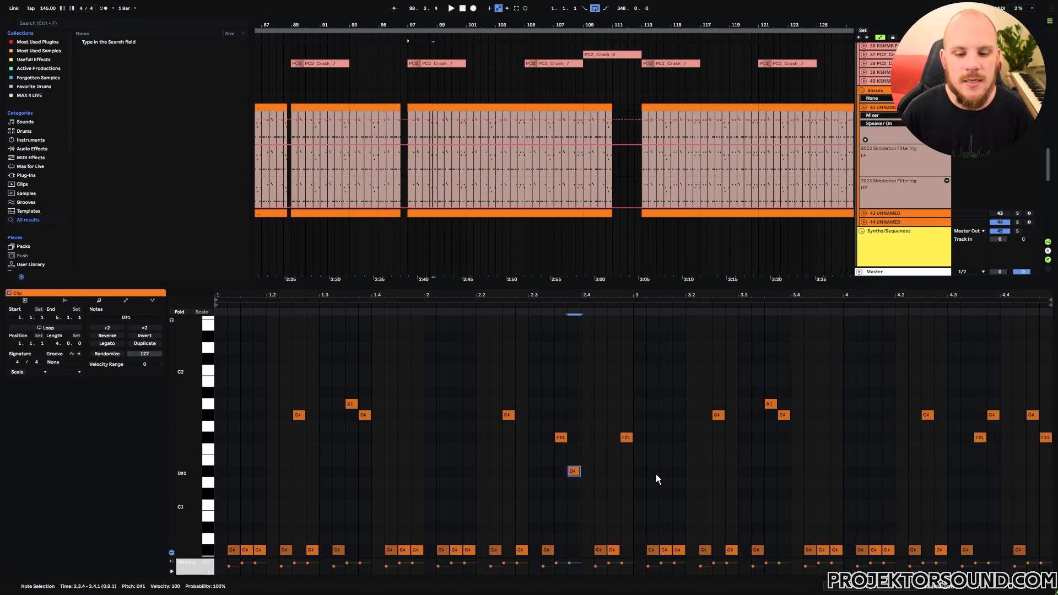
{"action": "left_click", "coordinate": [527, 471]}
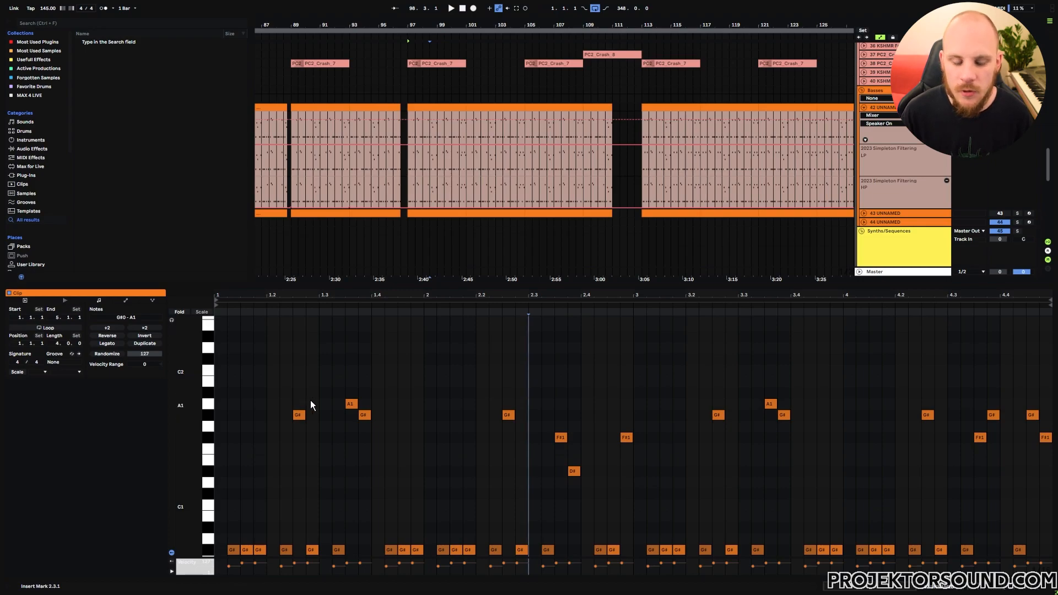
Examine the gaps in the low G#0 row beneath the raised notes in bars 1 and 2 of the bass clip
{"action": "left_click", "coordinate": [312, 543]}
{"action": "left_click", "coordinate": [353, 542]}
{"action": "left_click_drag", "start_coordinate": [353, 540], "coordinate": [366, 551]}
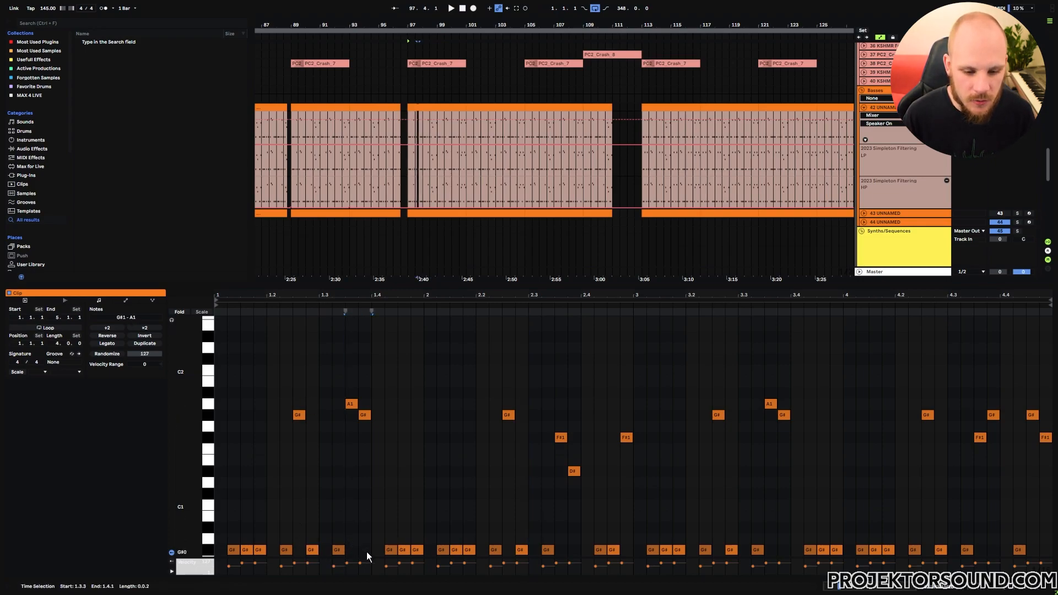
{"action": "left_click", "coordinate": [510, 548]}
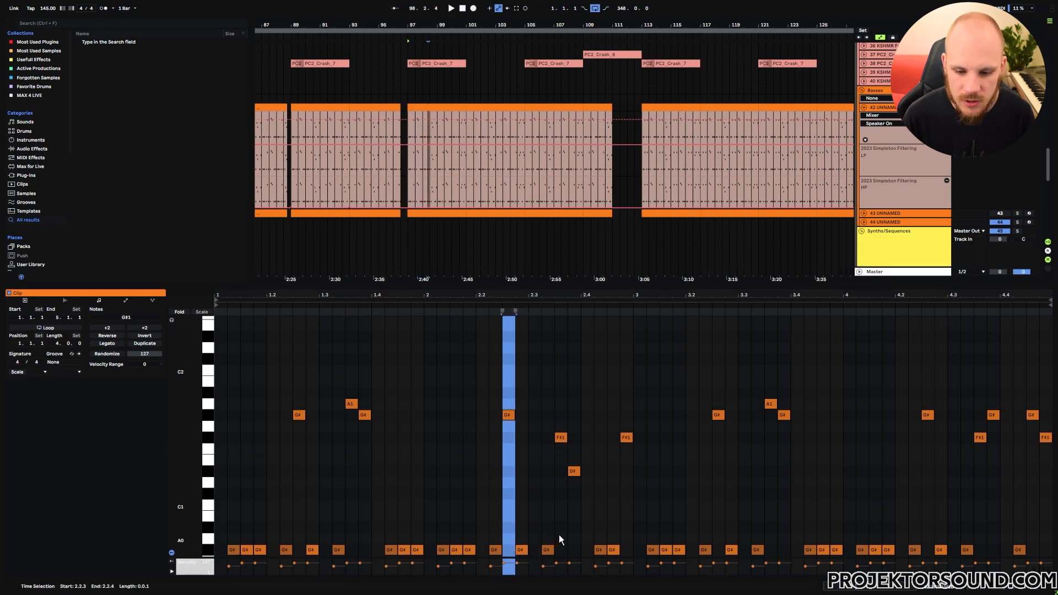
{"action": "left_click_drag", "start_coordinate": [557, 535], "coordinate": [576, 550]}
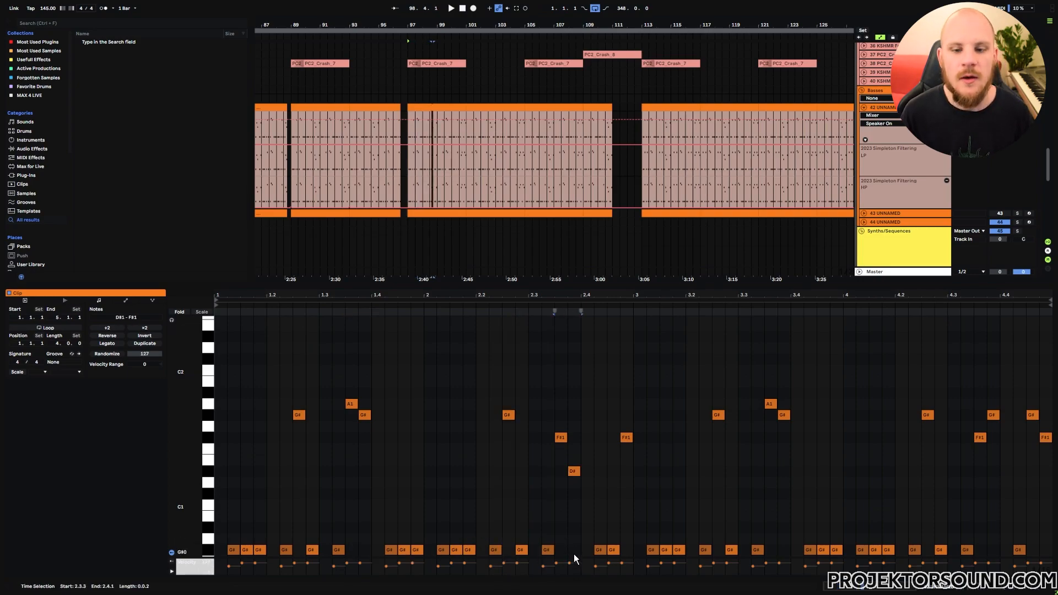
Examine the softer low G#0 notes in each beat of bars 1 and 2, selecting them individually
{"action": "left_click", "coordinate": [599, 550]}
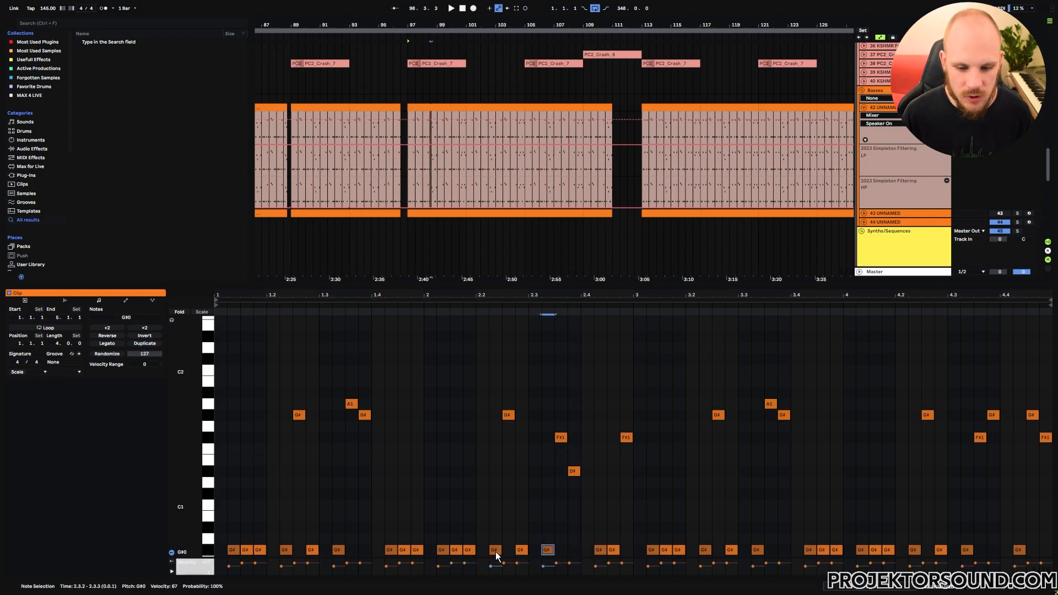
{"action": "left_click", "coordinate": [442, 552]}
{"action": "left_click", "coordinate": [392, 551]}
{"action": "left_click", "coordinate": [339, 551]}
{"action": "left_click", "coordinate": [322, 507]}
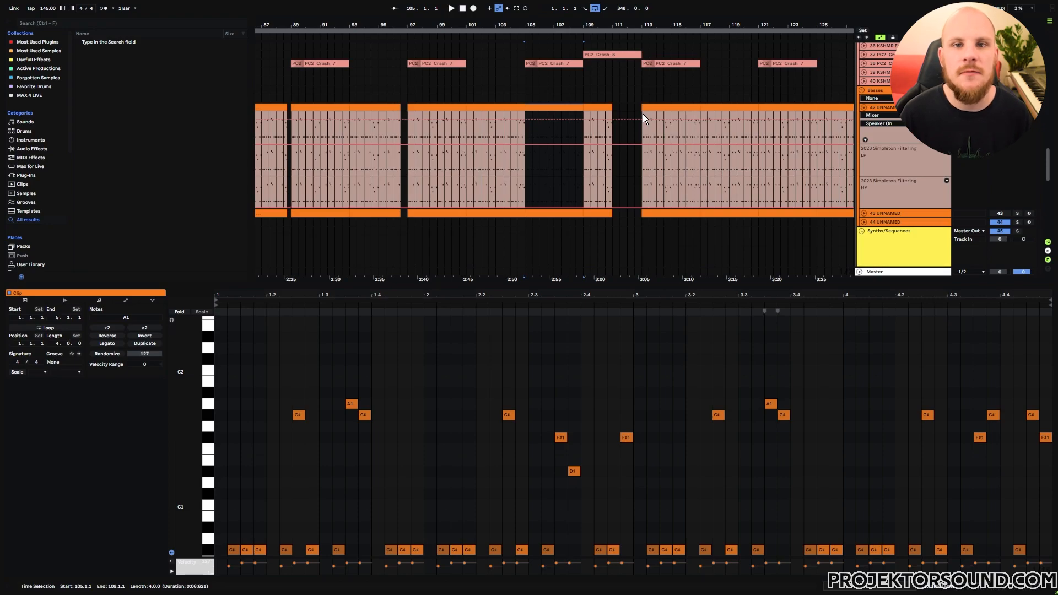
Try lowering all the raised notes in the bar 113 bass clip by one octave and return them to their original pitch
{"action": "left_click", "coordinate": [656, 112]}
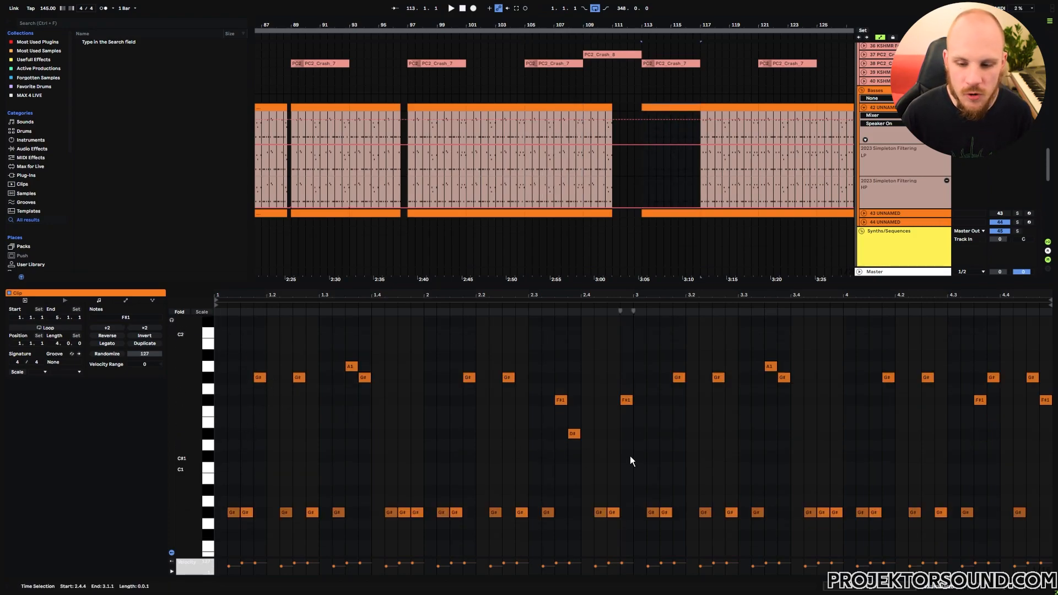
{"action": "left_click", "coordinate": [209, 515]}
{"action": "left_click_drag", "start_coordinate": [217, 345], "coordinate": [217, 450]}
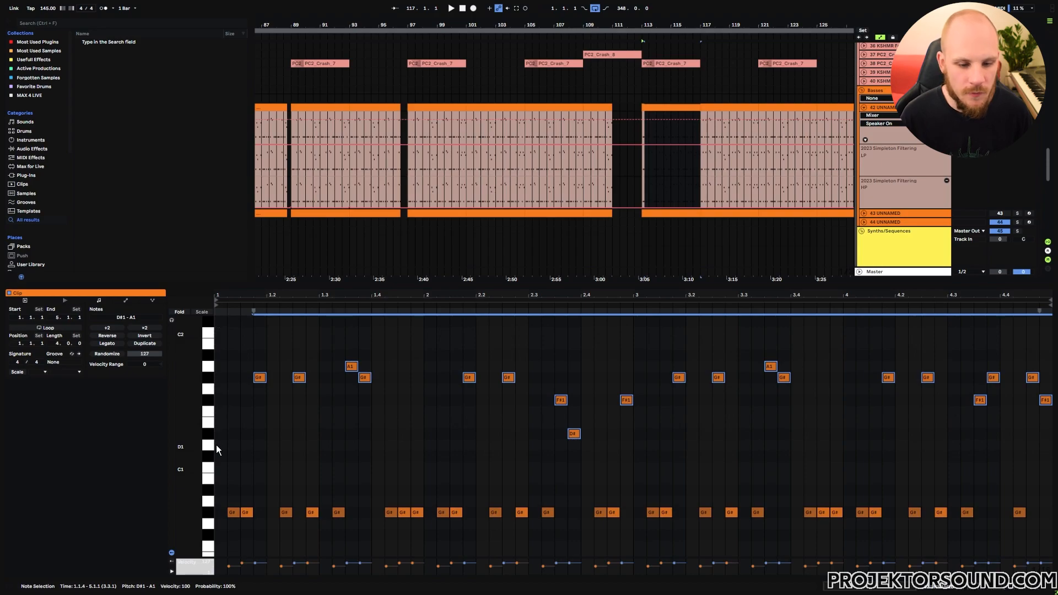
{"action": "key", "text": "shift+Down"}
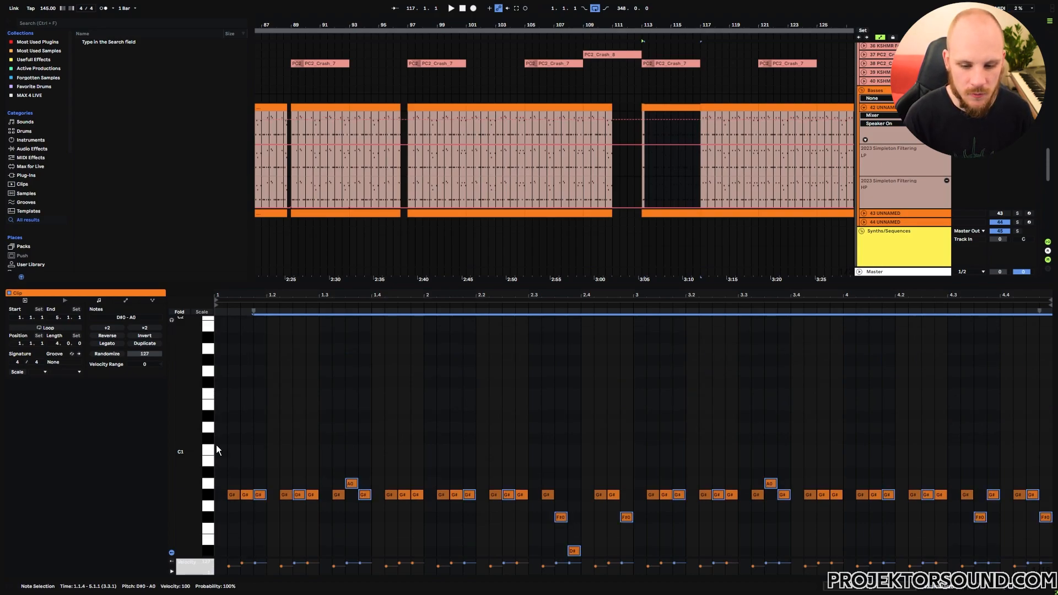
{"action": "key", "text": "shift+Up"}
{"action": "left_click", "coordinate": [634, 426]}
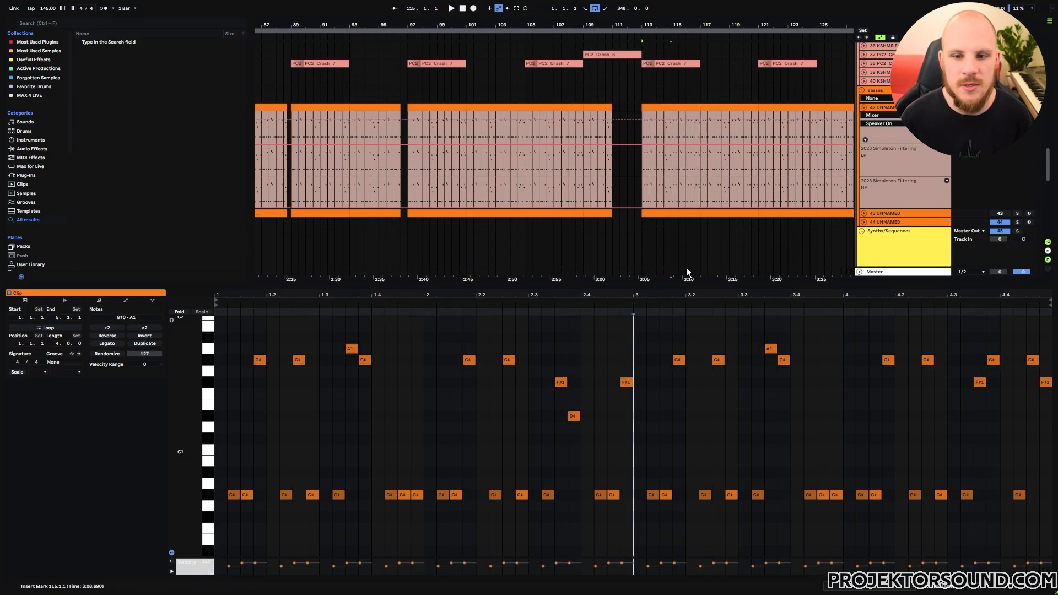
Locate the synth clips that run alongside the bass section at bars 113 to 129 and play the arrangement from bar 113
{"action": "scroll", "coordinate": [591, 237], "scroll_direction": "down", "scroll_amount": 5}
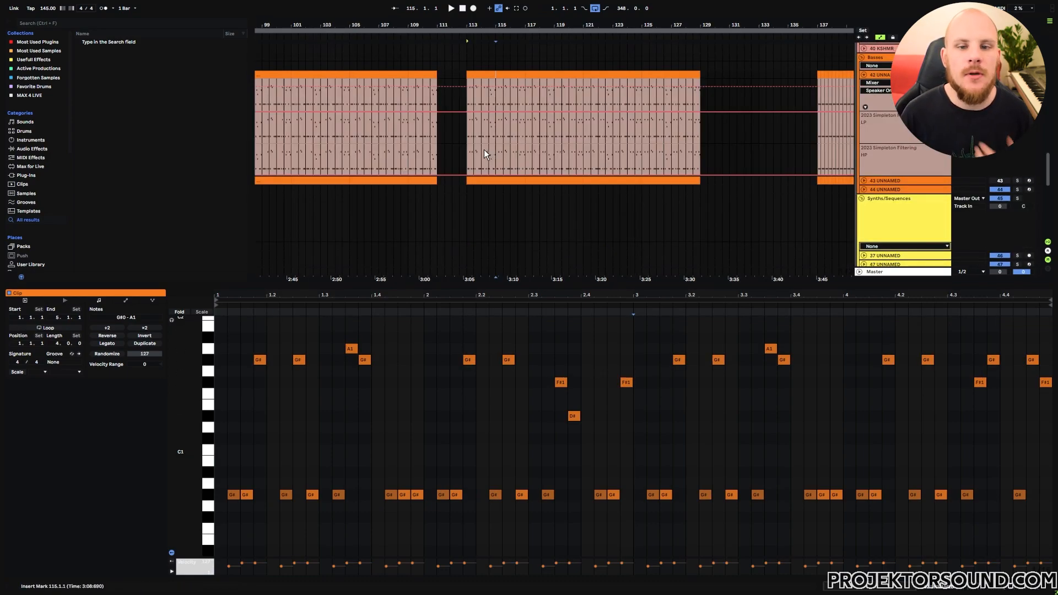
{"action": "scroll", "coordinate": [487, 145], "scroll_direction": "down", "scroll_amount": 5}
{"action": "left_click_drag", "start_coordinate": [468, 153], "coordinate": [694, 159]}
{"action": "left_click", "coordinate": [699, 158]}
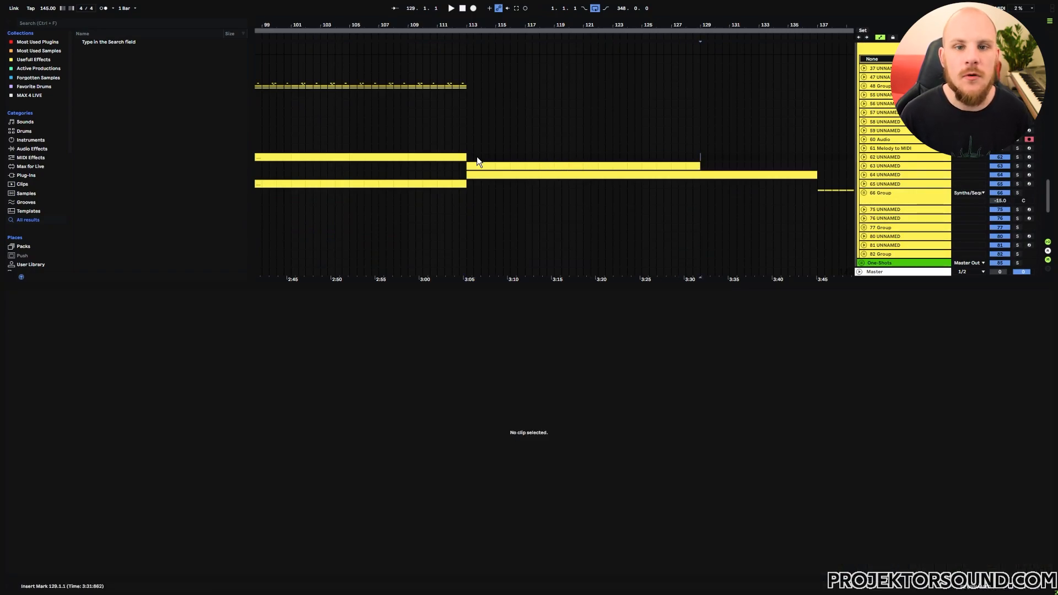
{"action": "scroll", "coordinate": [478, 157], "scroll_direction": "up", "scroll_amount": 5}
{"action": "left_click", "coordinate": [468, 114]}
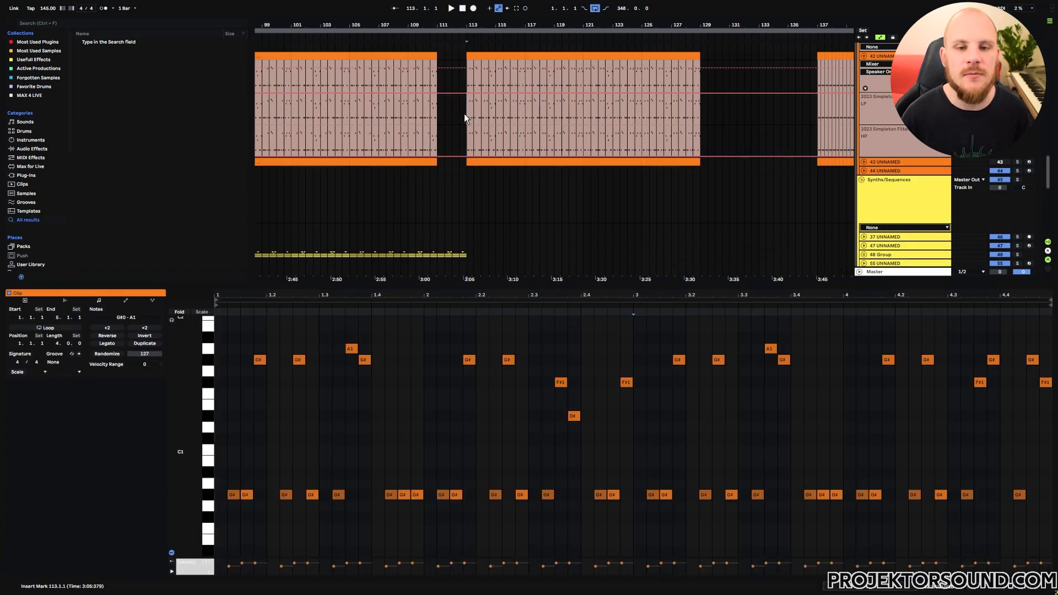
{"action": "scroll", "coordinate": [468, 138], "scroll_direction": "down", "scroll_amount": 5}
{"action": "scroll", "coordinate": [473, 165], "scroll_direction": "up", "scroll_amount": 4}
{"action": "scroll", "coordinate": [473, 165], "scroll_direction": "up", "scroll_amount": 2}
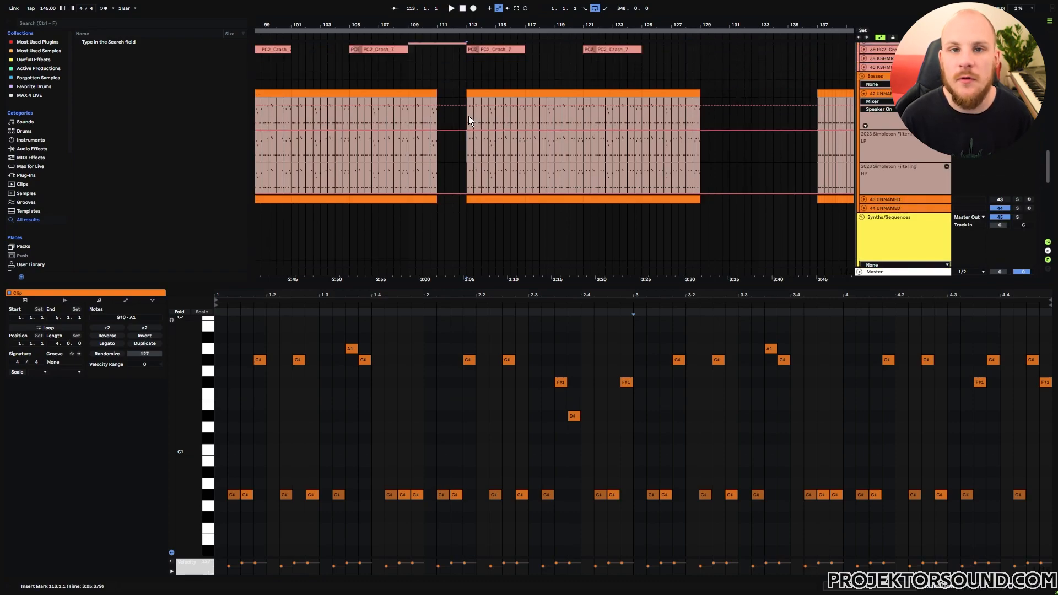
{"action": "key", "text": "space"}
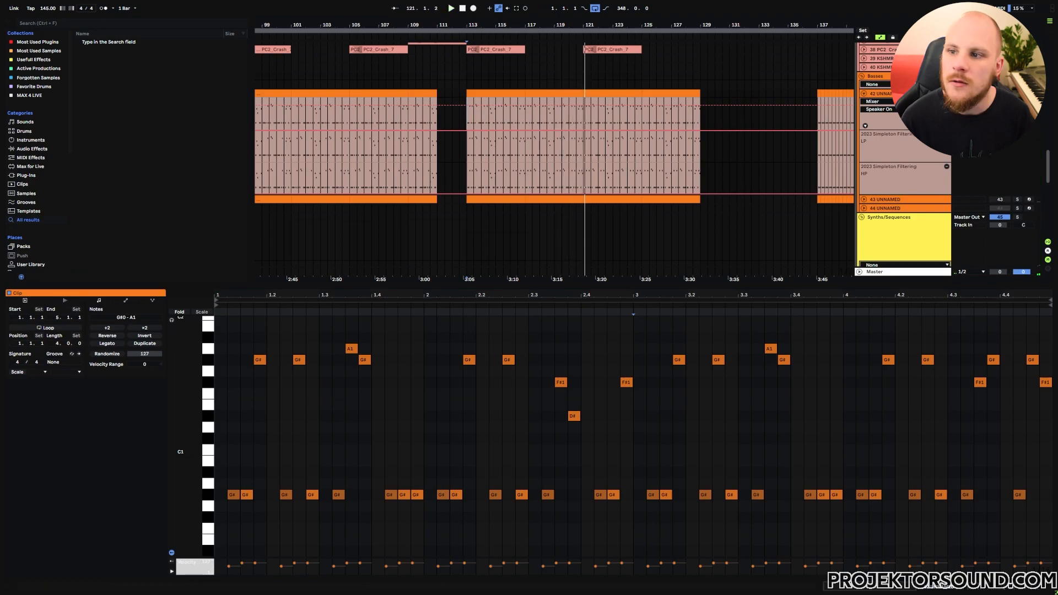
Solo synth track 63 and play its melody from bar 113
{"action": "scroll", "coordinate": [878, 137], "scroll_direction": "up", "scroll_amount": 5}
{"action": "scroll", "coordinate": [735, 157], "scroll_direction": "down", "scroll_amount": 10}
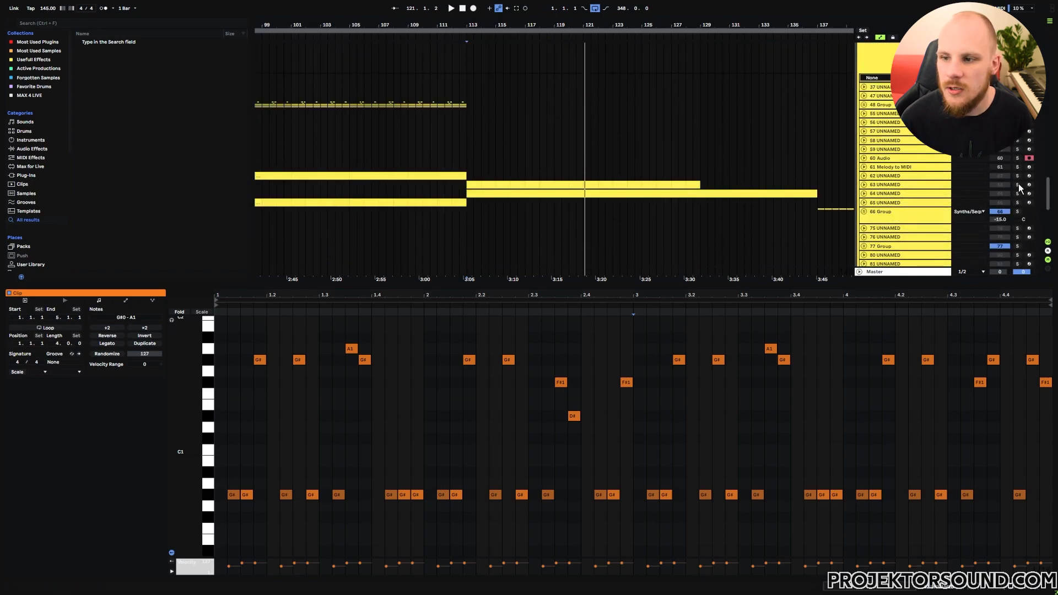
{"action": "left_click", "coordinate": [488, 170]}
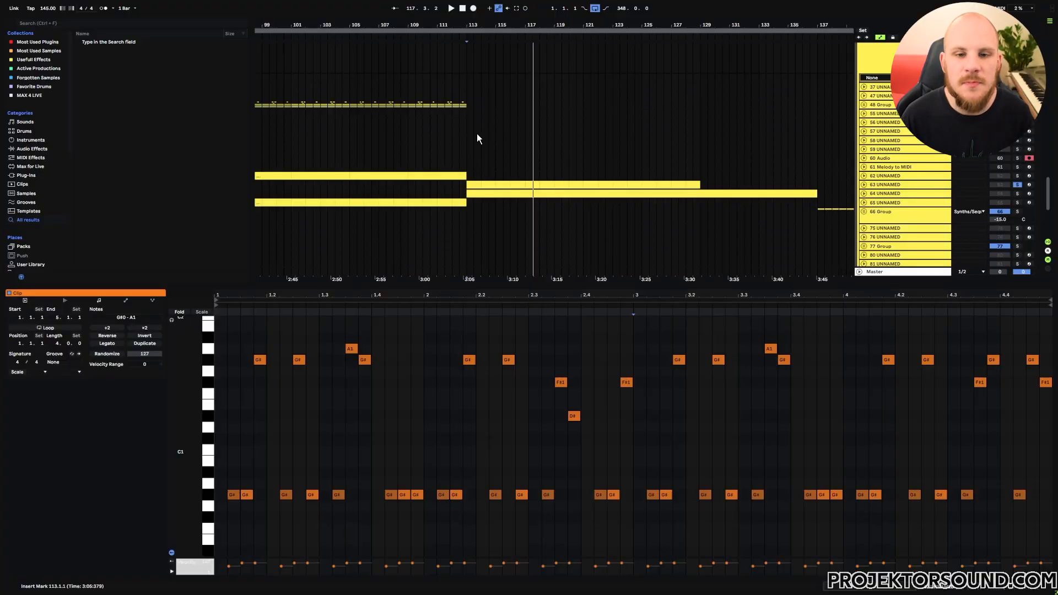
{"action": "left_click_drag", "start_coordinate": [464, 142], "coordinate": [586, 234]}
{"action": "left_click_drag", "start_coordinate": [513, 131], "coordinate": [507, 232]}
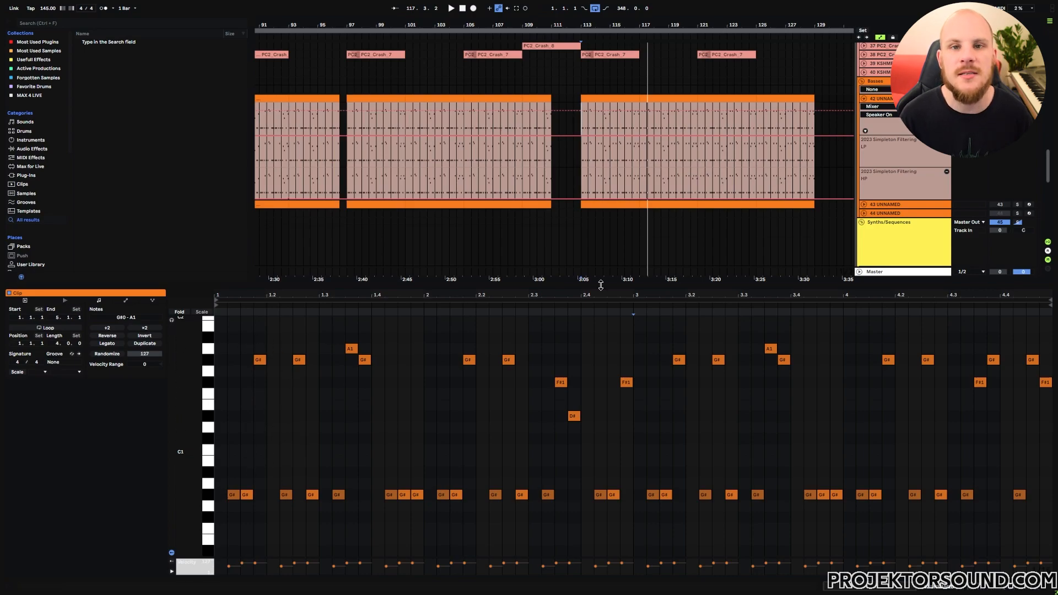
Play the bass section from bar 169 with its clip open in the note editor
{"action": "left_click_drag", "start_coordinate": [722, 161], "coordinate": [342, 182]}
{"action": "left_click_drag", "start_coordinate": [622, 194], "coordinate": [537, 189]}
{"action": "left_click", "coordinate": [500, 136]}
{"action": "key", "text": "space"}
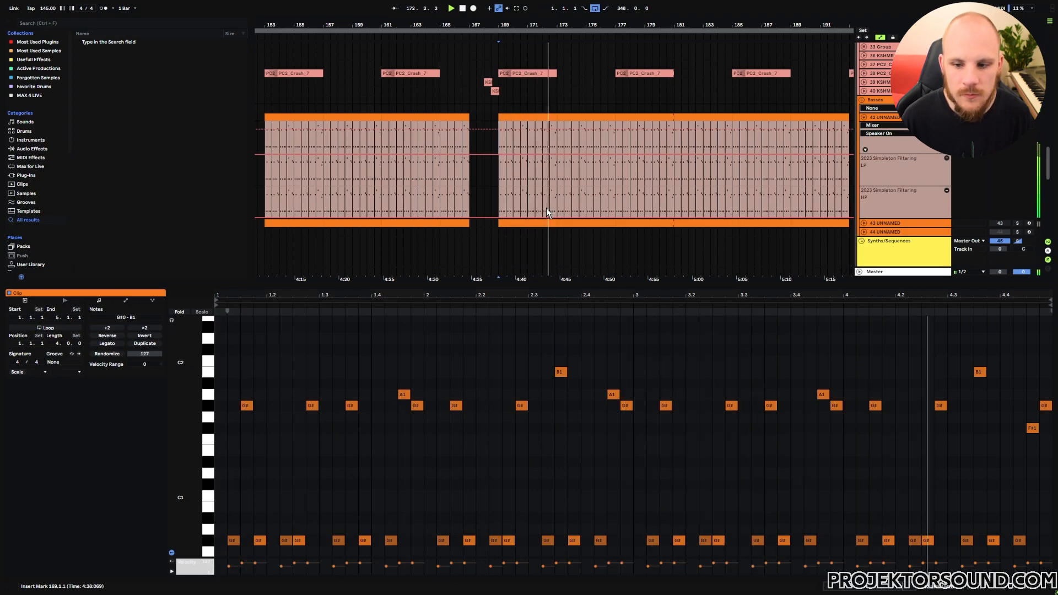
{"action": "key", "text": "space"}
Select the upper G#1 notes and the B1 note at 2.3.3 of the bar 169 bass clip to examine them
{"action": "left_click_drag", "start_coordinate": [233, 342], "coordinate": [1050, 457]}
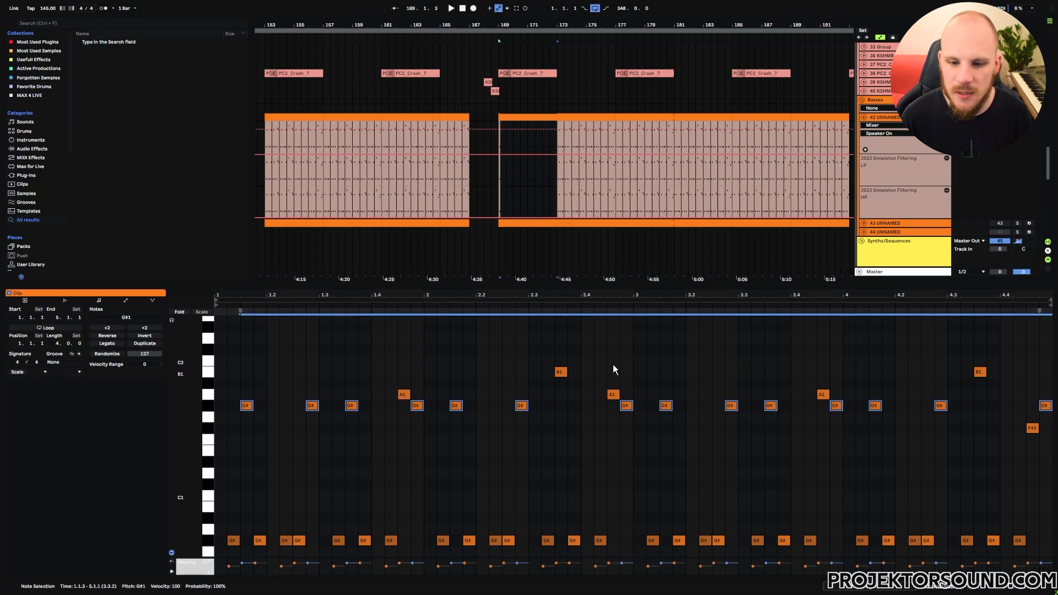
{"action": "left_click", "coordinate": [561, 372]}
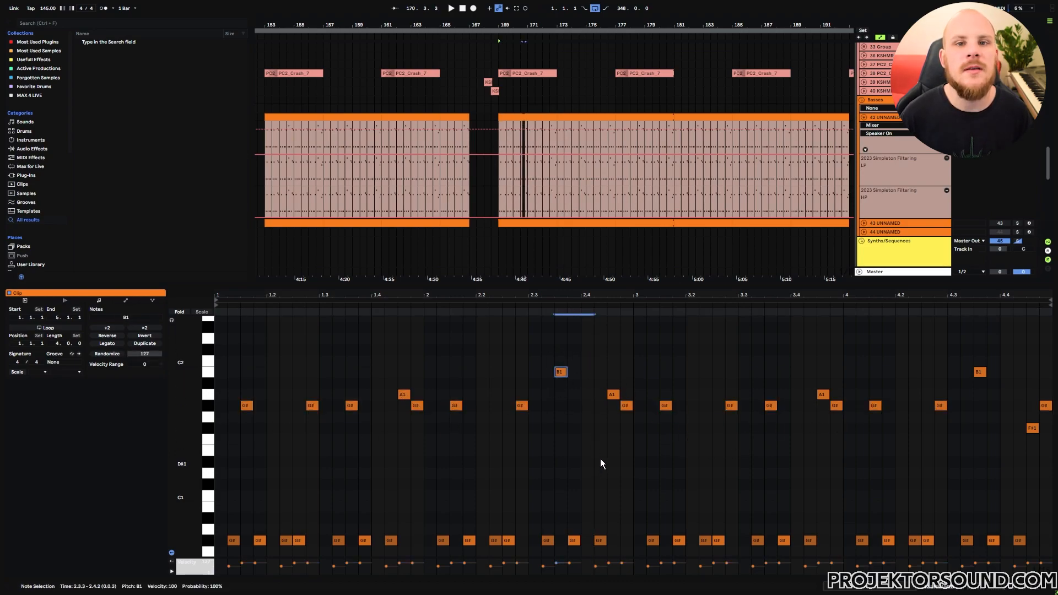
{"action": "left_click", "coordinate": [600, 458]}
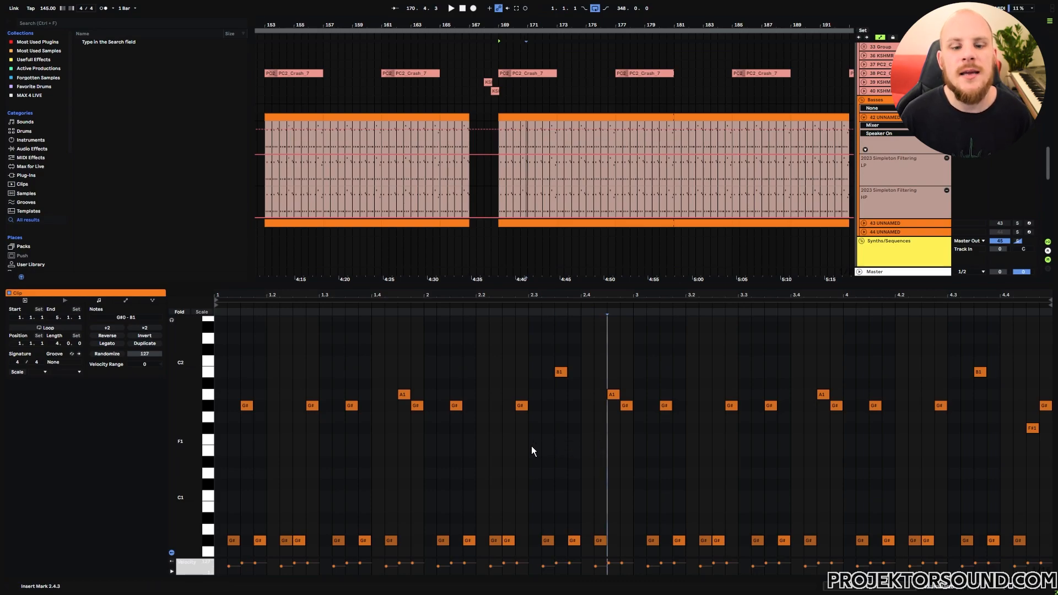
Compare the raised notes of bar 1 with bar 3 and of bar 2 with bar 4, including the F#1 at 4.4.3
{"action": "left_click_drag", "start_coordinate": [423, 372], "coordinate": [217, 442]}
{"action": "left_click_drag", "start_coordinate": [635, 363], "coordinate": [828, 425]}
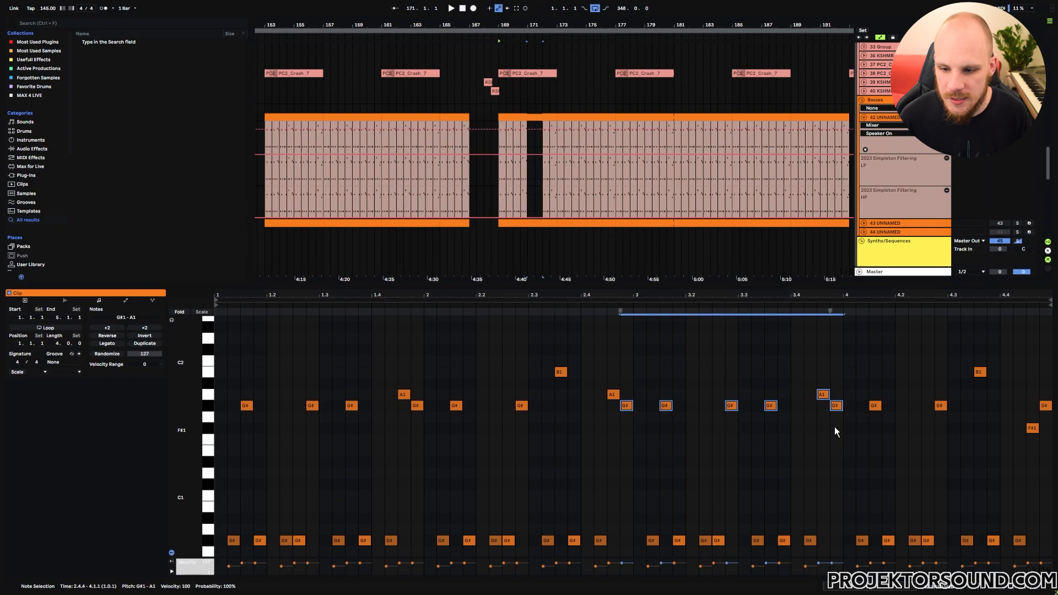
{"action": "left_click_drag", "start_coordinate": [637, 374], "coordinate": [852, 431]}
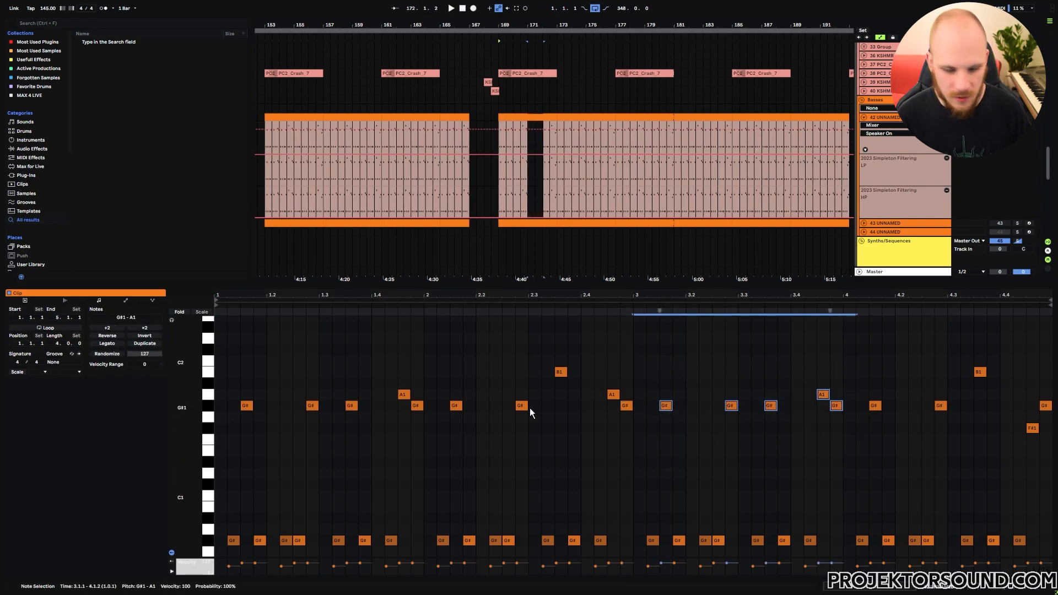
{"action": "left_click", "coordinate": [221, 390]}
{"action": "key", "text": "ctrl+v"}
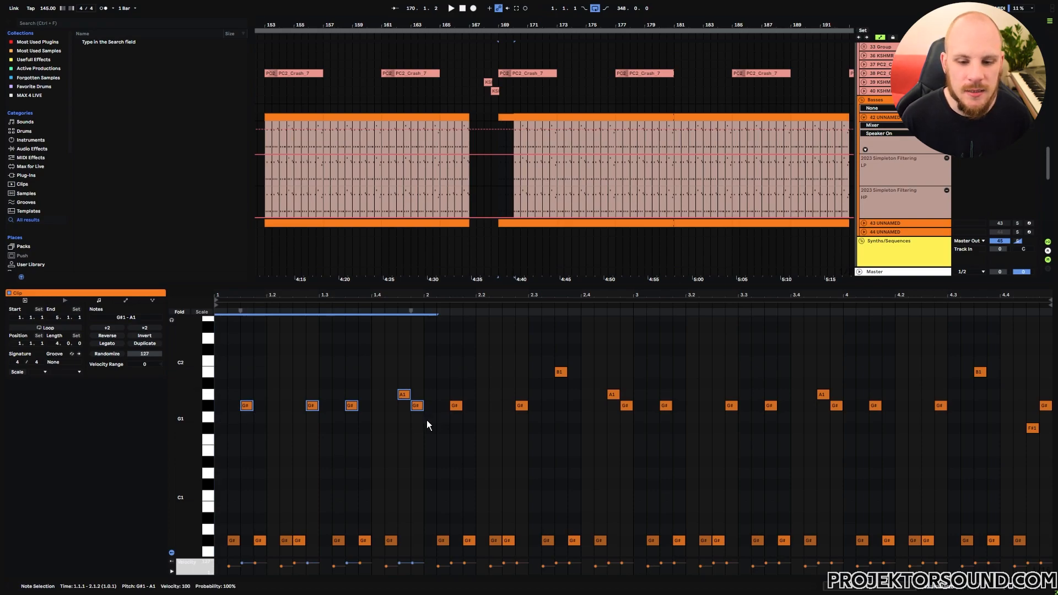
{"action": "left_click_drag", "start_coordinate": [440, 356], "coordinate": [613, 432]}
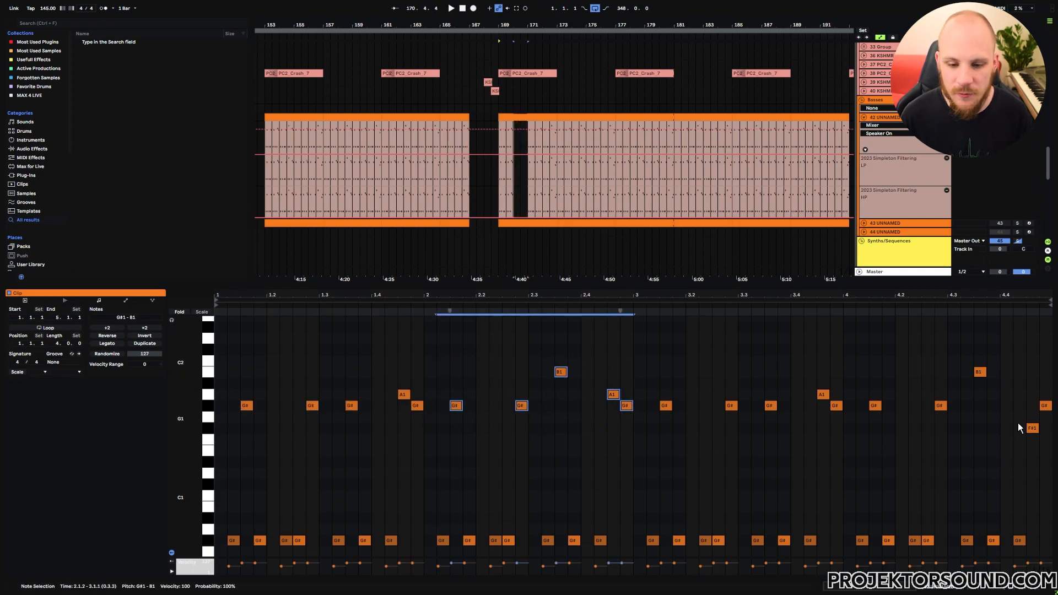
{"action": "left_click", "coordinate": [987, 485]}
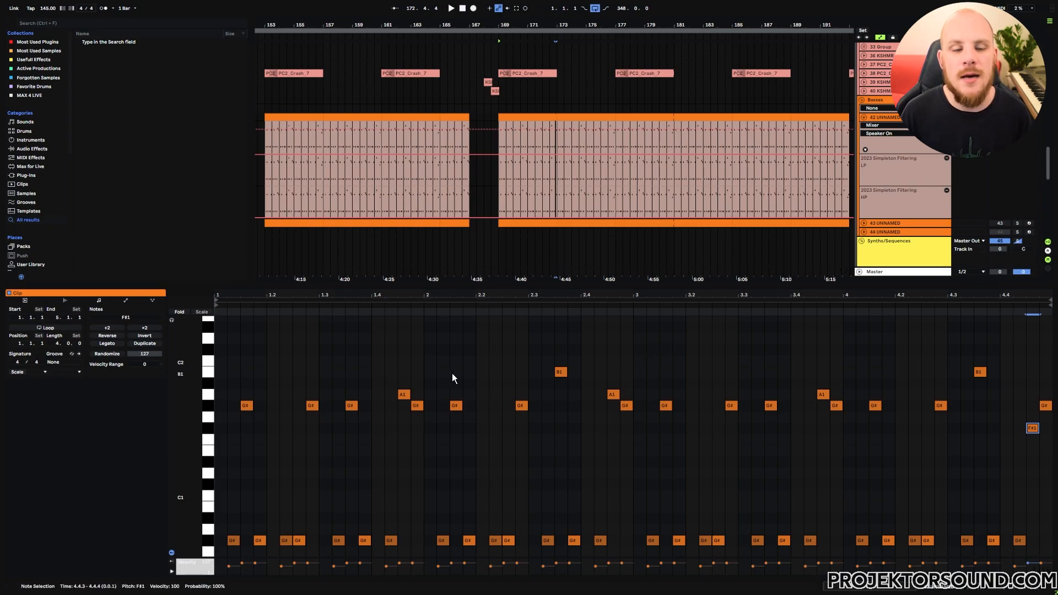
Review the bass phrase by selecting the raised notes of each of the clip's four bars in turn
{"action": "left_click_drag", "start_coordinate": [416, 365], "coordinate": [213, 438]}
{"action": "left_click_drag", "start_coordinate": [451, 358], "coordinate": [632, 443]}
{"action": "left_click_drag", "start_coordinate": [634, 345], "coordinate": [831, 444]}
{"action": "left_click_drag", "start_coordinate": [872, 329], "coordinate": [1044, 450]}
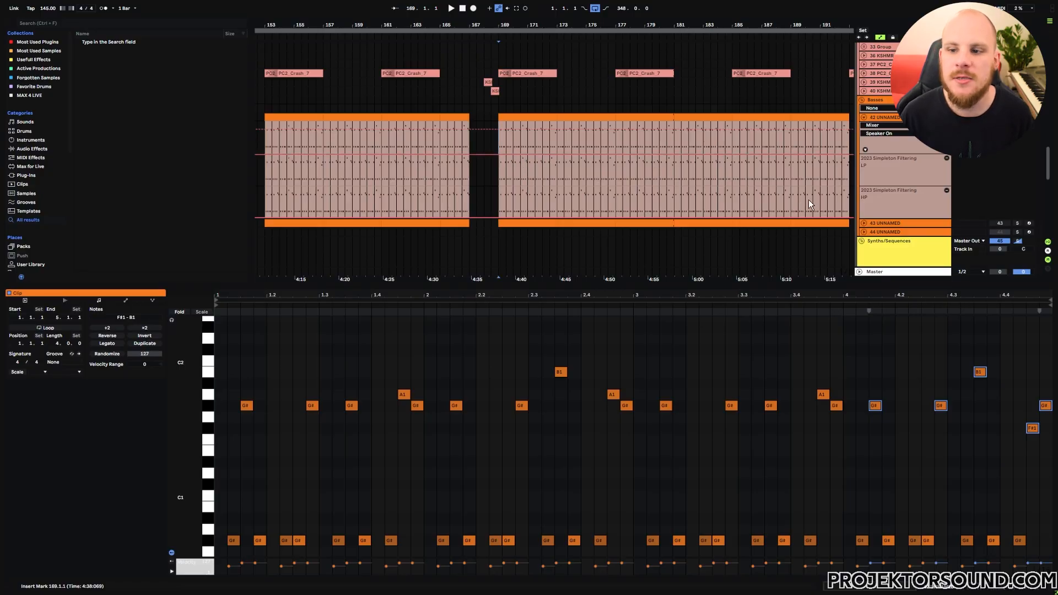
Enlarge the arrangement view, switch the solo from track 63 to the synth tracks used from bar 169, and play them from there
{"action": "left_click_drag", "start_coordinate": [783, 286], "coordinate": [783, 447]}
{"action": "scroll", "coordinate": [540, 276], "scroll_direction": "down", "scroll_amount": 5}
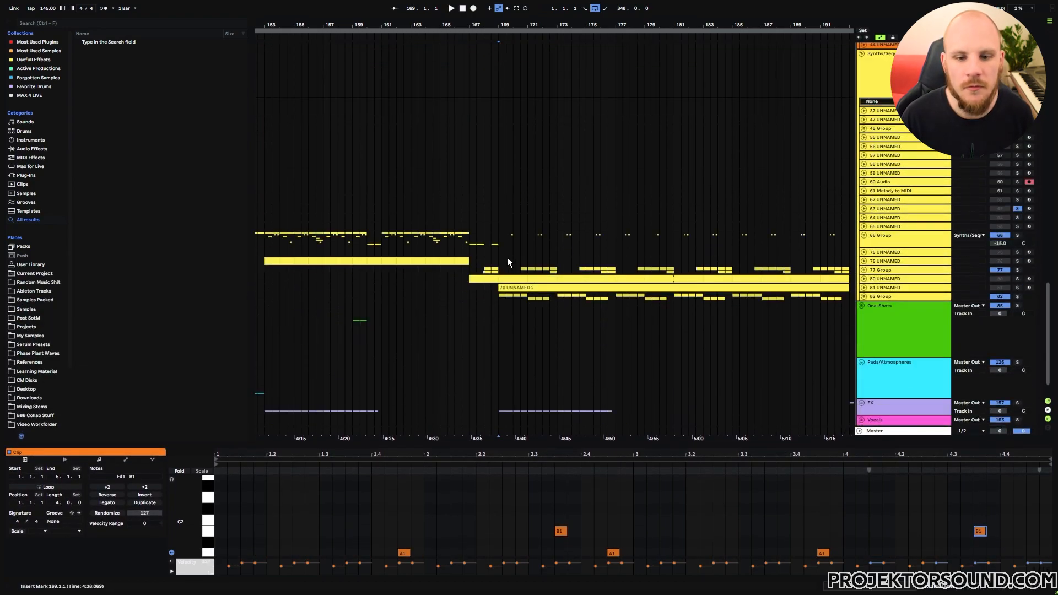
{"action": "left_click", "coordinate": [500, 256]}
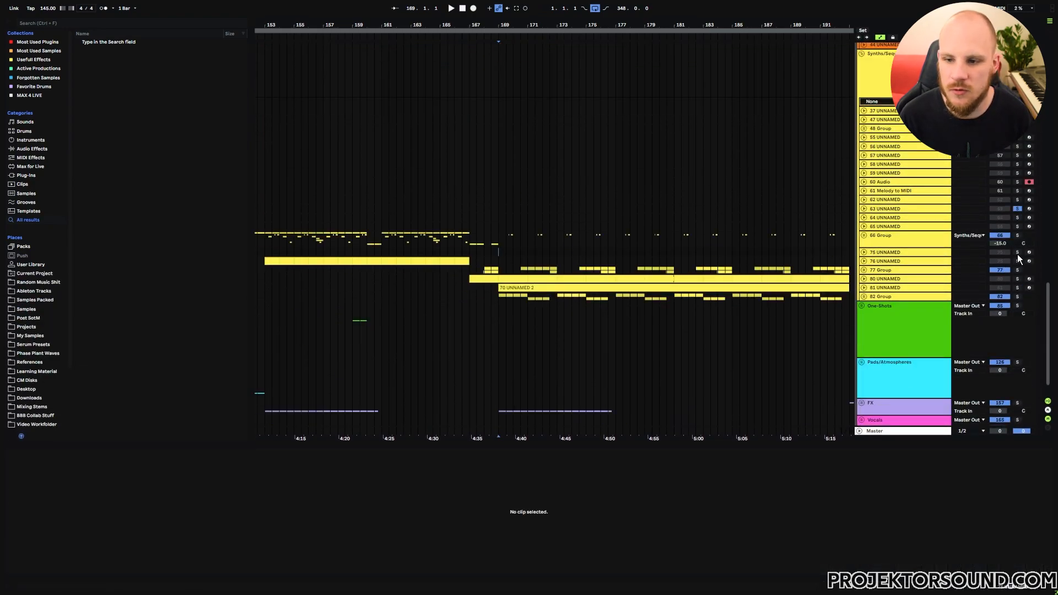
{"action": "left_click", "coordinate": [1017, 235]}
{"action": "left_click", "coordinate": [388, 306]}
{"action": "key", "text": "space"}
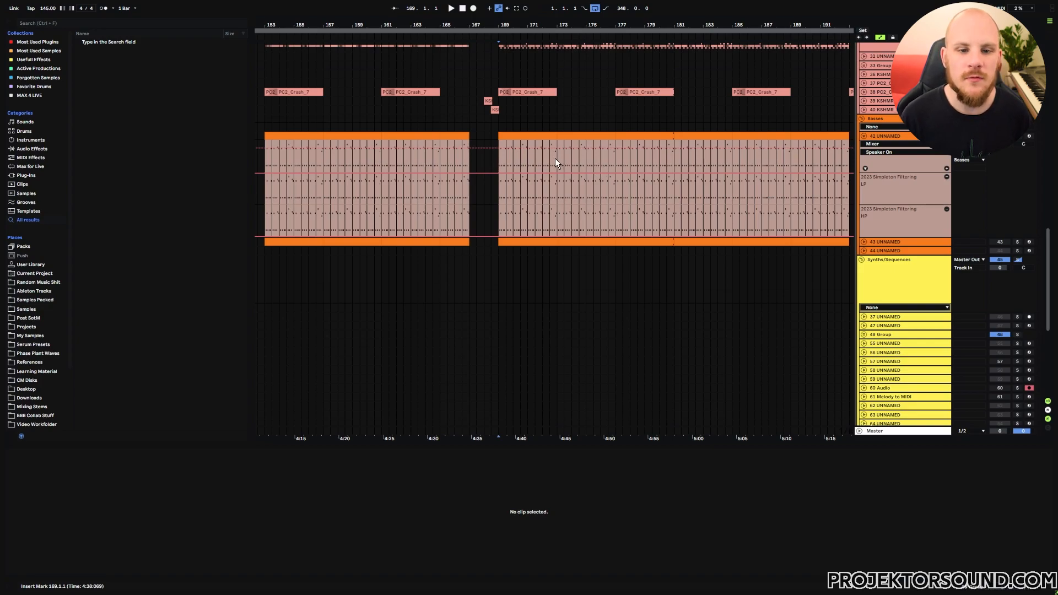
Clear the synth solos and play the full arrangement from bar 161
{"action": "scroll", "coordinate": [386, 104], "scroll_direction": "down", "scroll_amount": 3}
{"action": "left_click", "coordinate": [382, 119]}
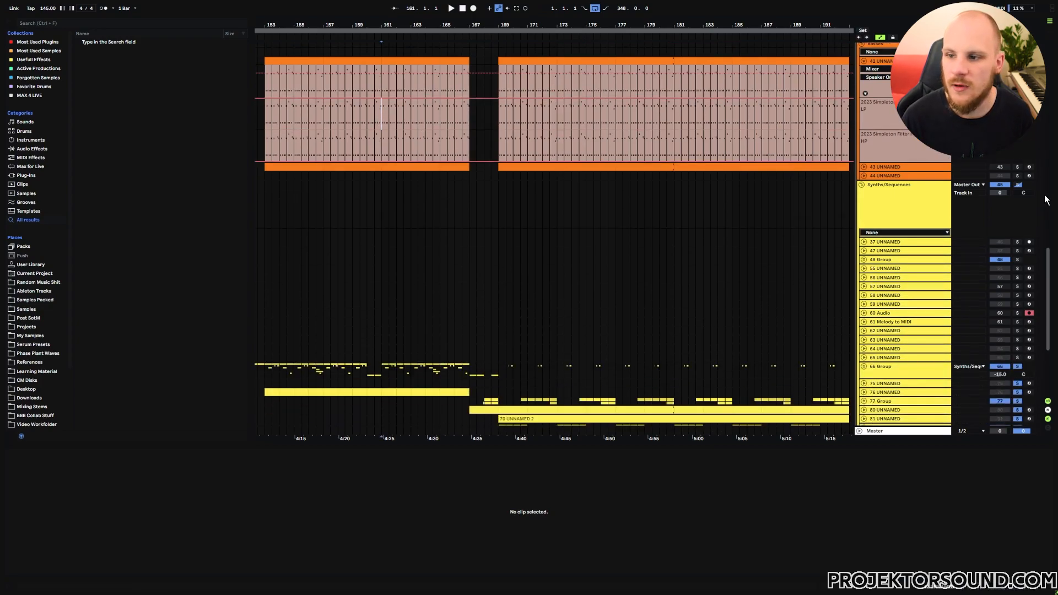
{"action": "key", "text": "space"}
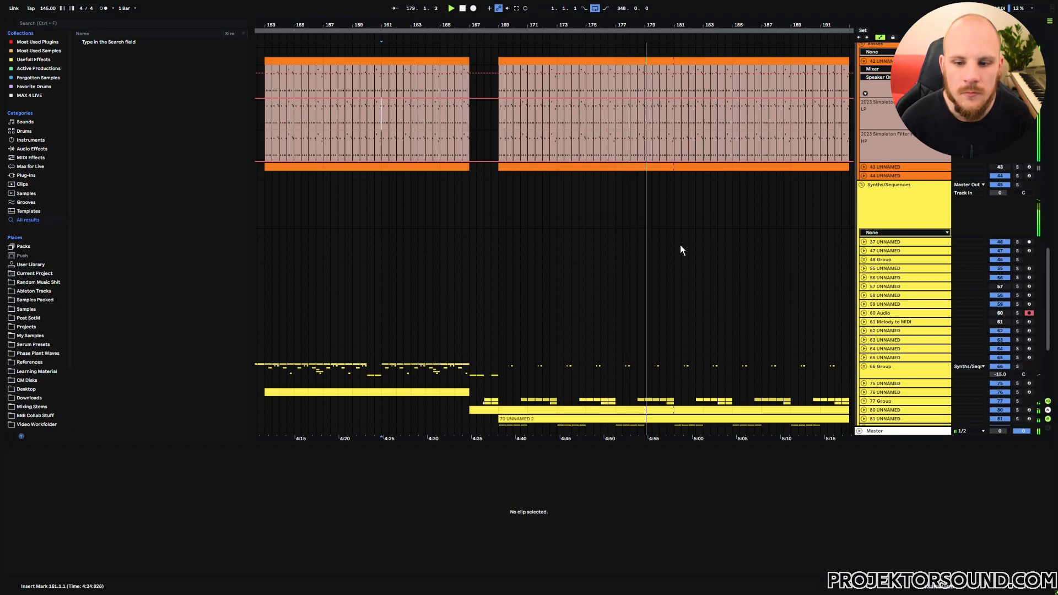
Examine the synth clips across bars 169 to 172, selecting short ranges over the synth tracks in turn
{"action": "scroll", "coordinate": [504, 283], "scroll_direction": "down", "scroll_amount": 3}
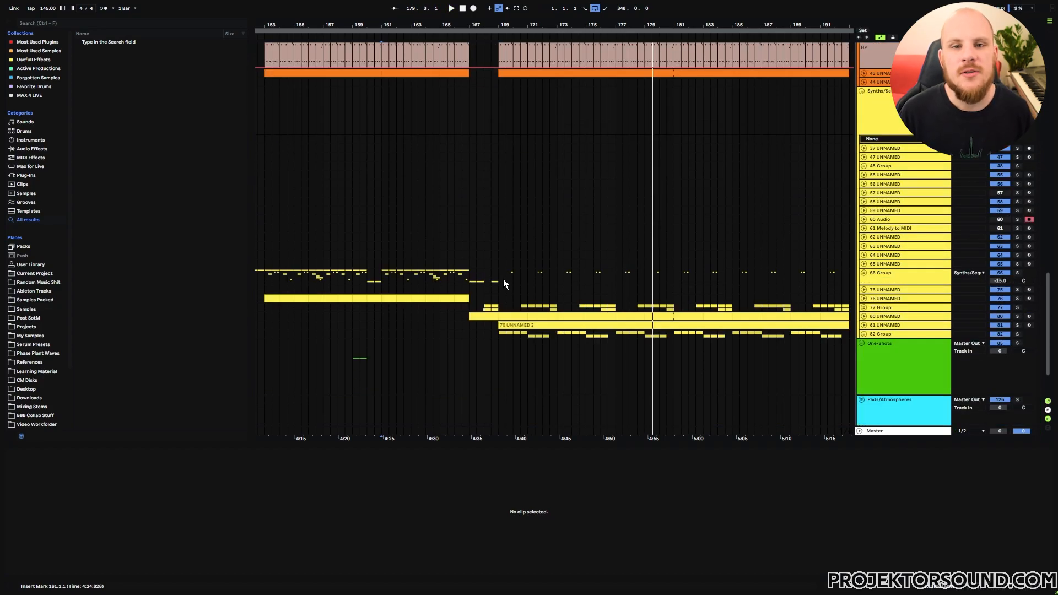
{"action": "left_click_drag", "start_coordinate": [501, 272], "coordinate": [518, 328]}
{"action": "left_click_drag", "start_coordinate": [502, 273], "coordinate": [536, 284]}
{"action": "left_click_drag", "start_coordinate": [543, 337], "coordinate": [543, 338]}
{"action": "left_click_drag", "start_coordinate": [551, 272], "coordinate": [557, 335]}
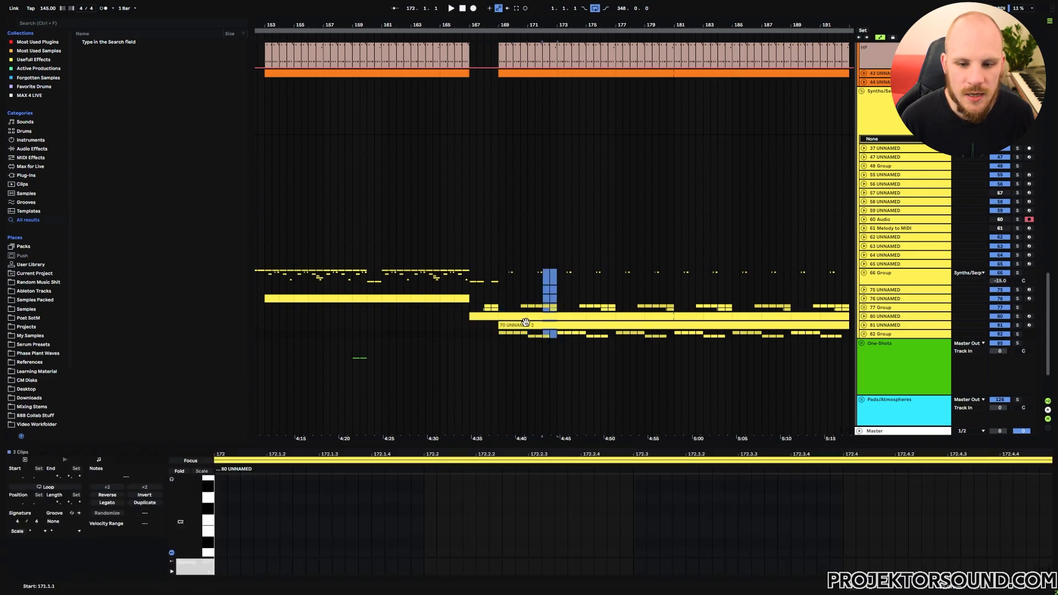
Unfold the 82 group and remove the empty first bar from the opening clips on tracks 83 and 84, at bars 169 and 171
{"action": "left_click", "coordinate": [864, 334]}
{"action": "scroll", "coordinate": [553, 336], "scroll_direction": "down", "scroll_amount": 3}
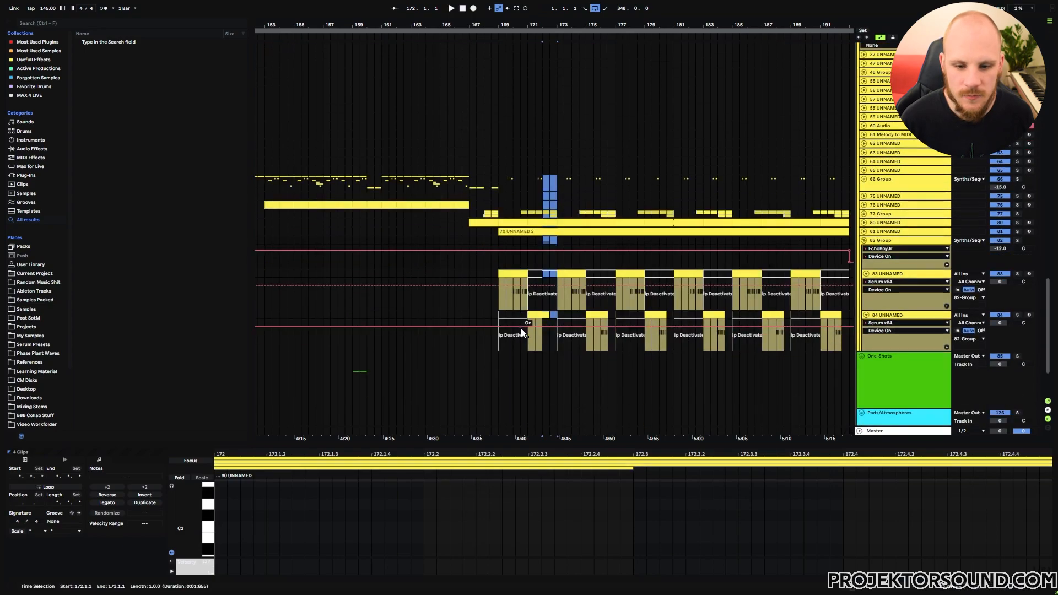
{"action": "left_click", "coordinate": [538, 336]}
{"action": "left_click", "coordinate": [510, 291]}
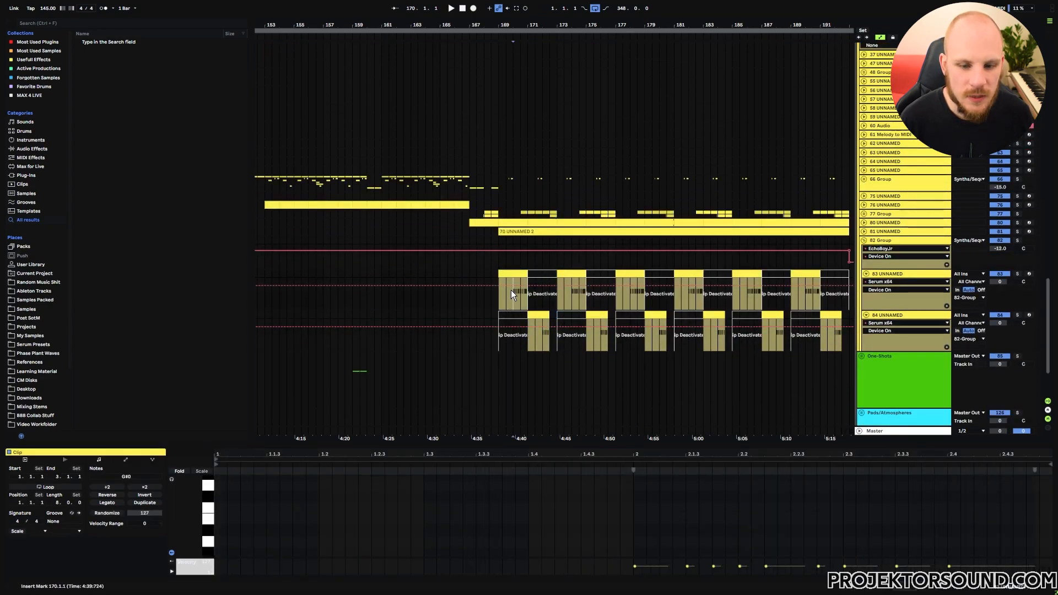
{"action": "left_click", "coordinate": [509, 274]}
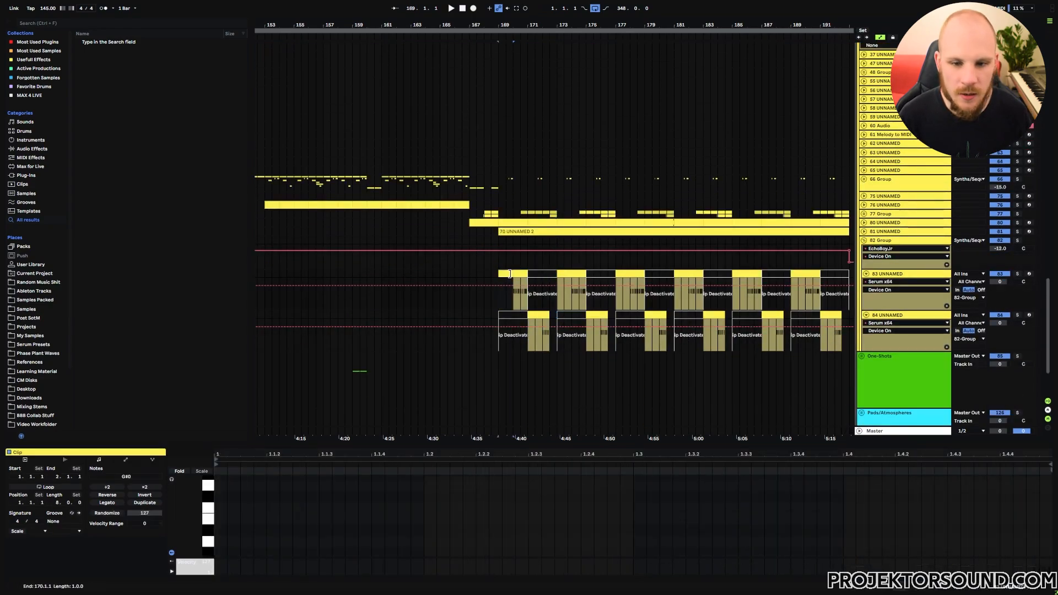
{"action": "left_click", "coordinate": [540, 317]}
{"action": "left_click", "coordinate": [867, 315]}
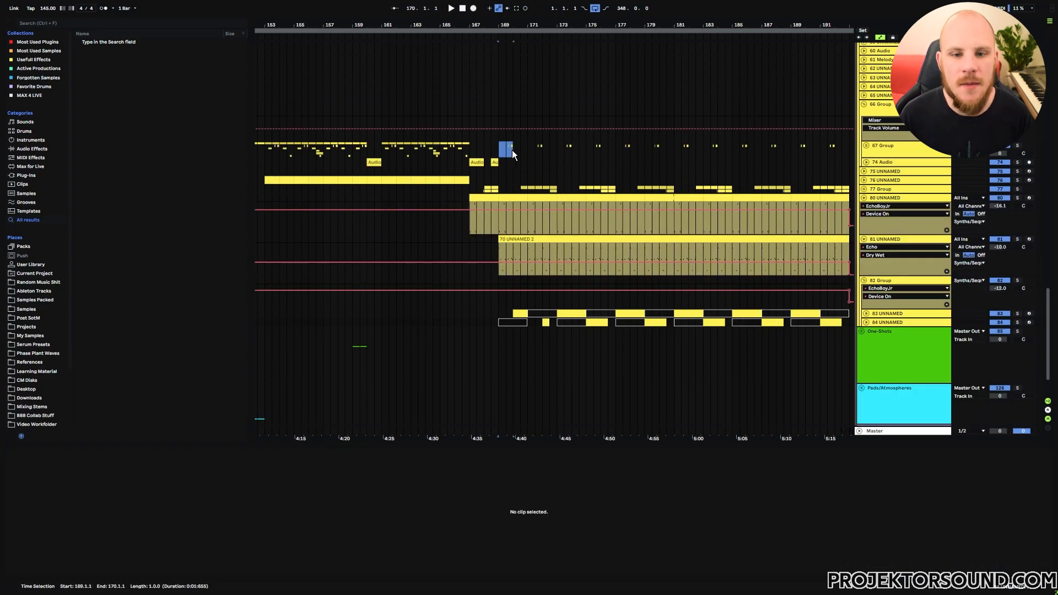
Compare the synth clips in bars 169 to 172 across the tracks, unfolding the 77 group to examine its clips
{"action": "left_click_drag", "start_coordinate": [500, 233], "coordinate": [537, 219]}
{"action": "left_click_drag", "start_coordinate": [530, 146], "coordinate": [542, 148]}
{"action": "left_click", "coordinate": [531, 150]}
{"action": "left_click", "coordinate": [529, 189]}
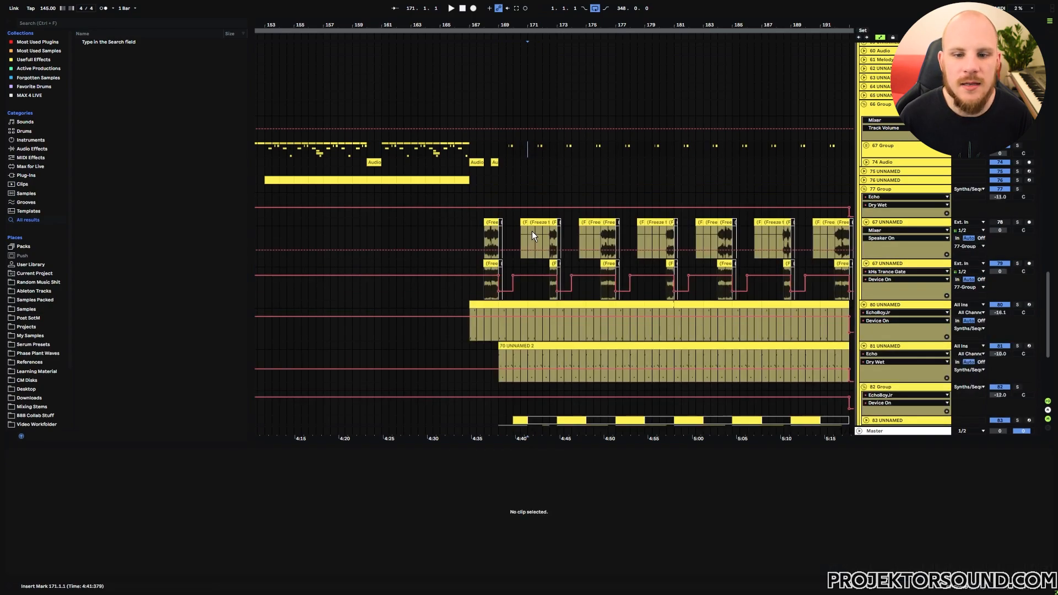
{"action": "left_click", "coordinate": [548, 232]}
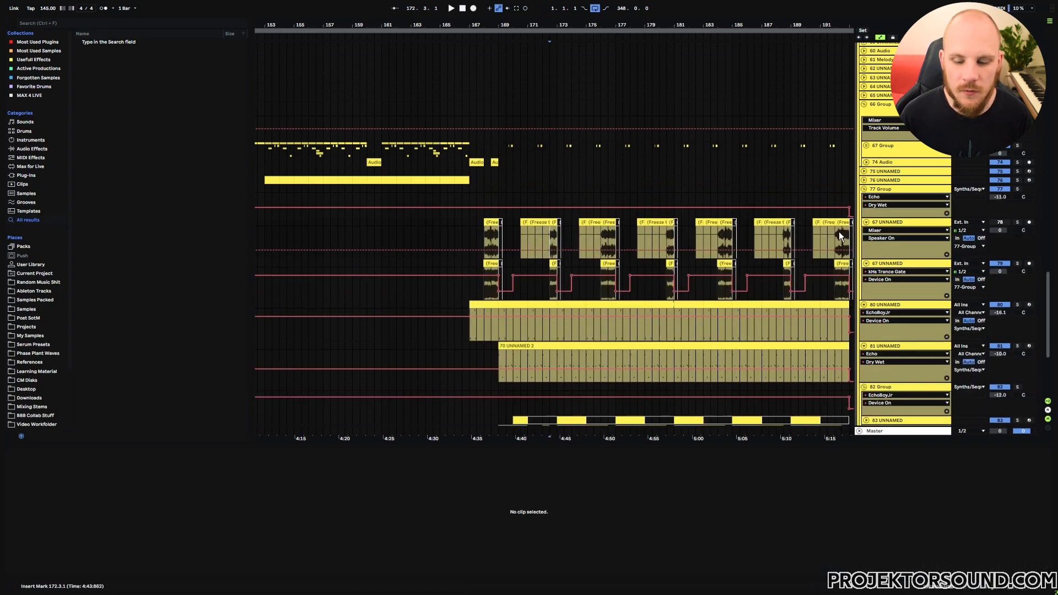
Collapse the synth tracks and open the bassline clip at bar 169 on track 42
{"action": "key", "text": "alt+u"}
{"action": "scroll", "coordinate": [762, 282], "scroll_direction": "up", "scroll_amount": 5}
{"action": "scroll", "coordinate": [571, 134], "scroll_direction": "up", "scroll_amount": 2}
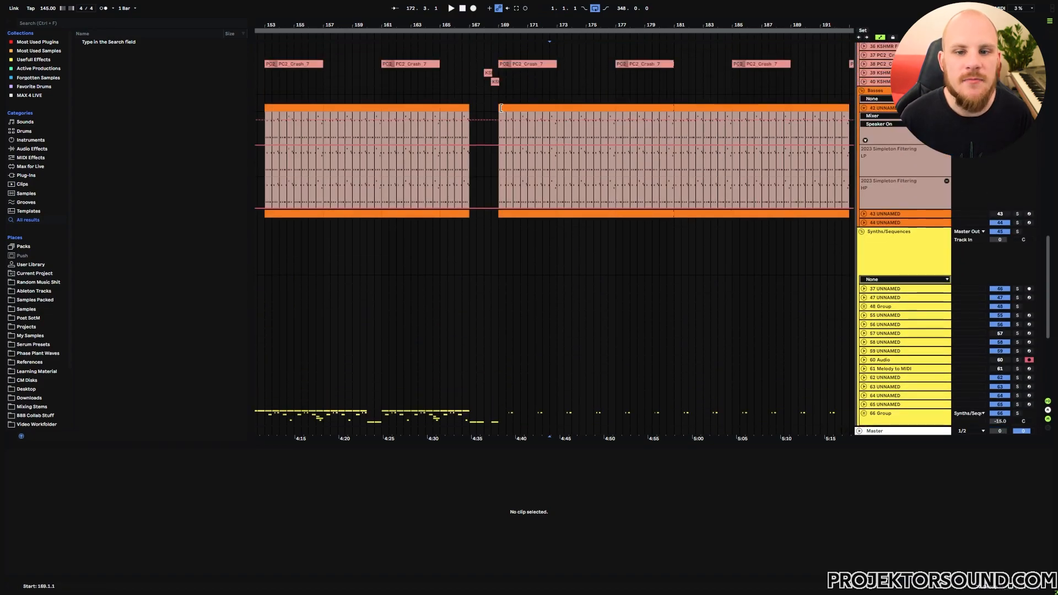
{"action": "left_click", "coordinate": [508, 106]}
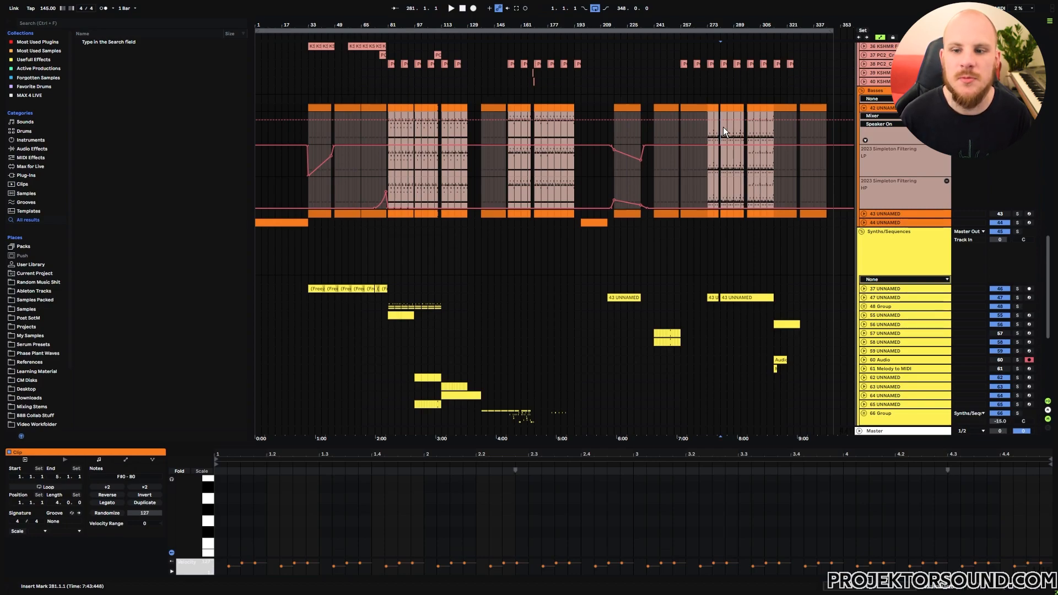
Play the arrangement from bar 281 and from bar 297 to compare the bassline variations
{"action": "key", "text": "space"}
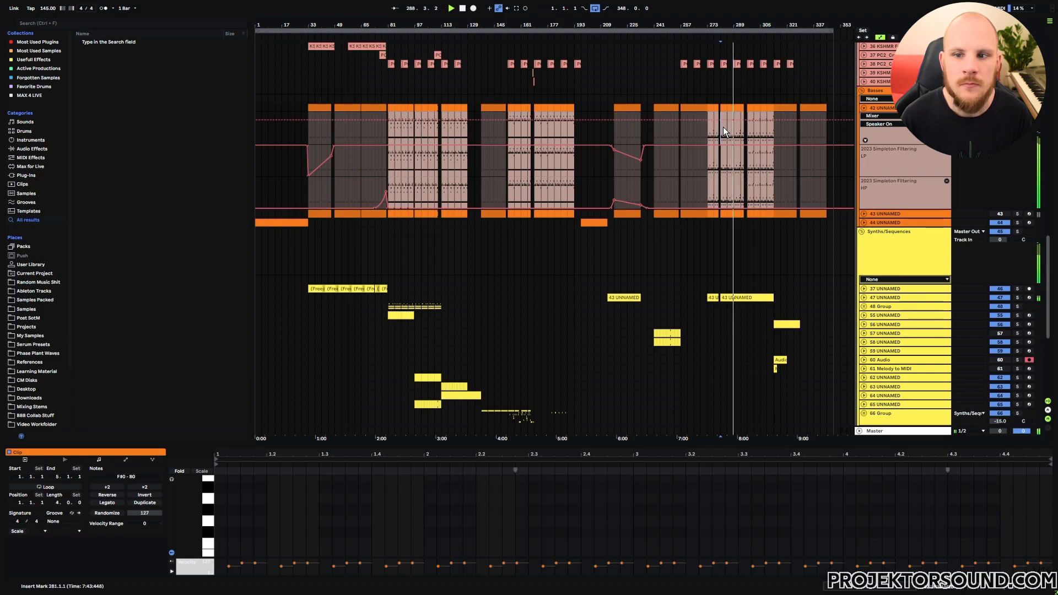
{"action": "left_click", "coordinate": [749, 131]}
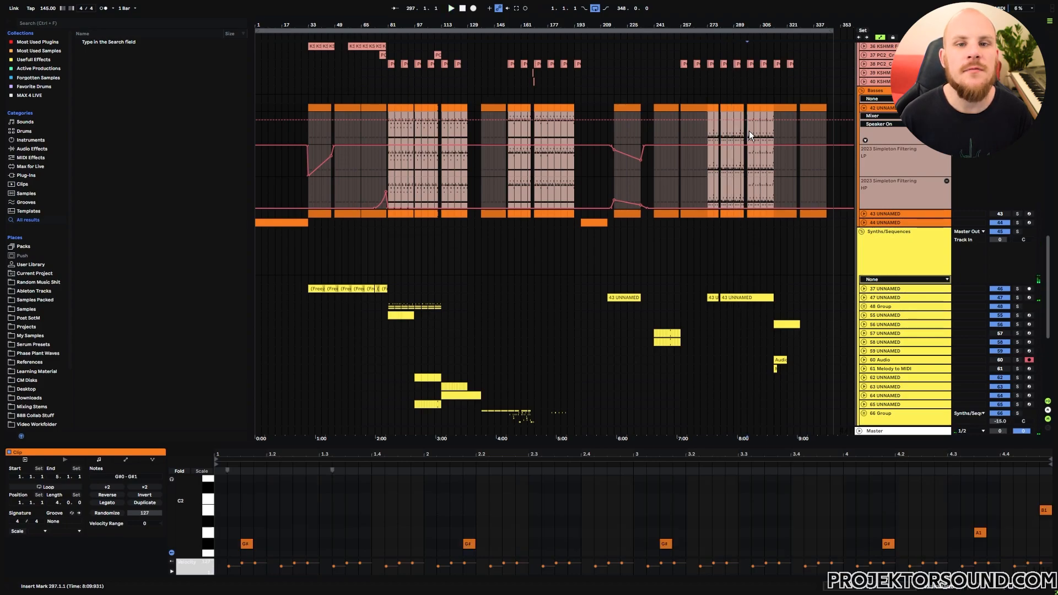
{"action": "key", "text": "space"}
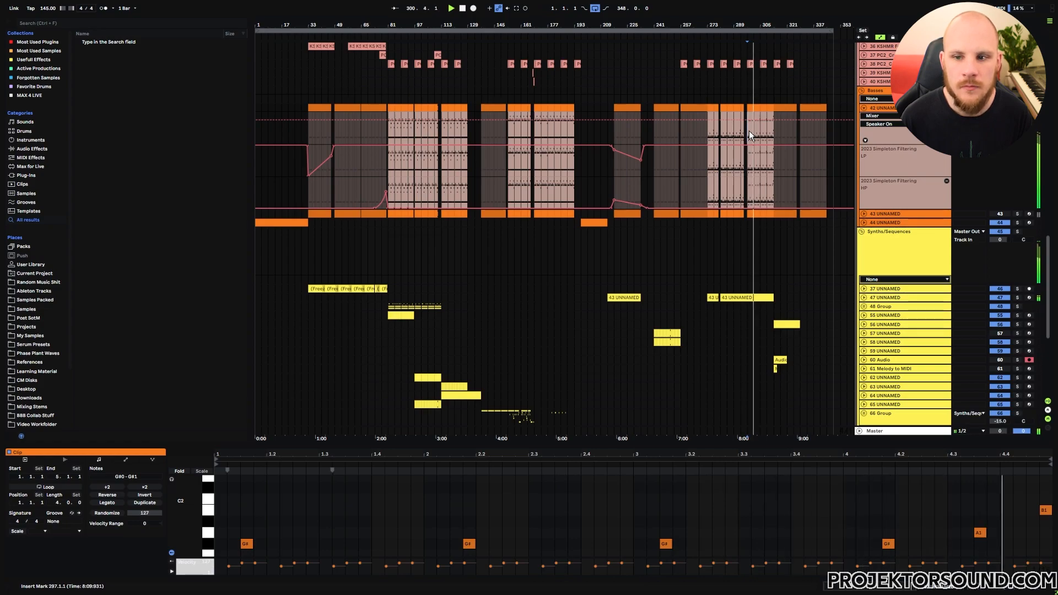
Examine the notes of the bassline clip at bars 289 to 293 in an enlarged note editor
{"action": "left_click", "coordinate": [735, 134]}
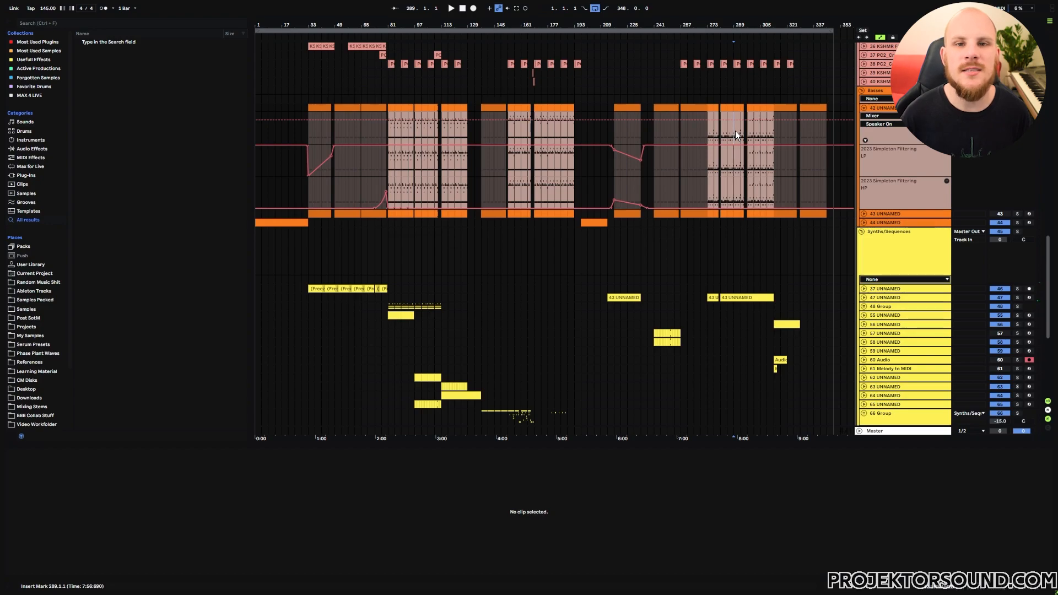
{"action": "left_click_drag", "start_coordinate": [749, 24], "coordinate": [655, 61]}
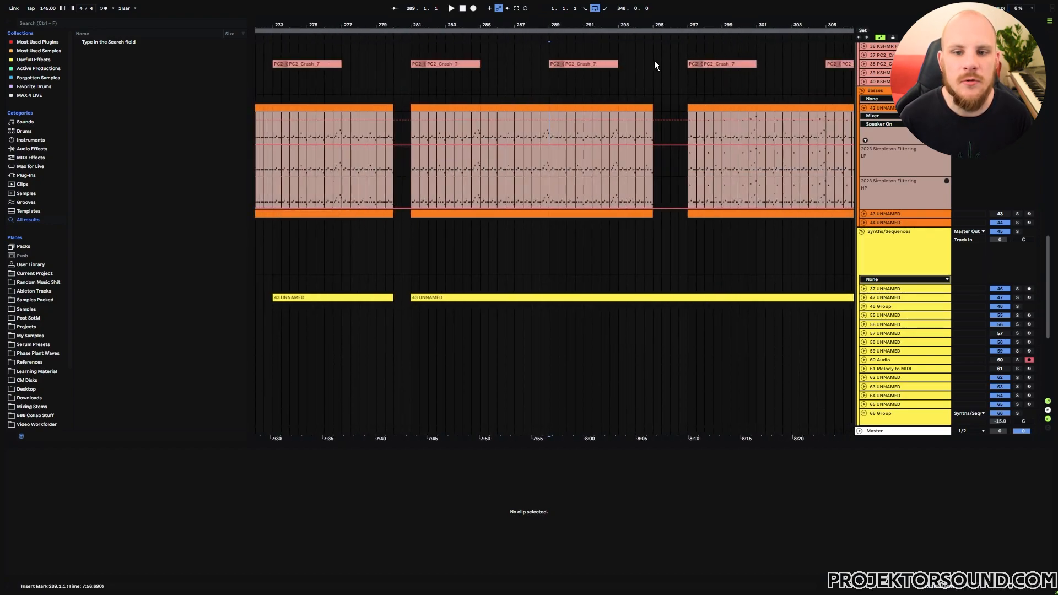
{"action": "left_click", "coordinate": [574, 109]}
{"action": "left_click_drag", "start_coordinate": [539, 439], "coordinate": [546, 228]}
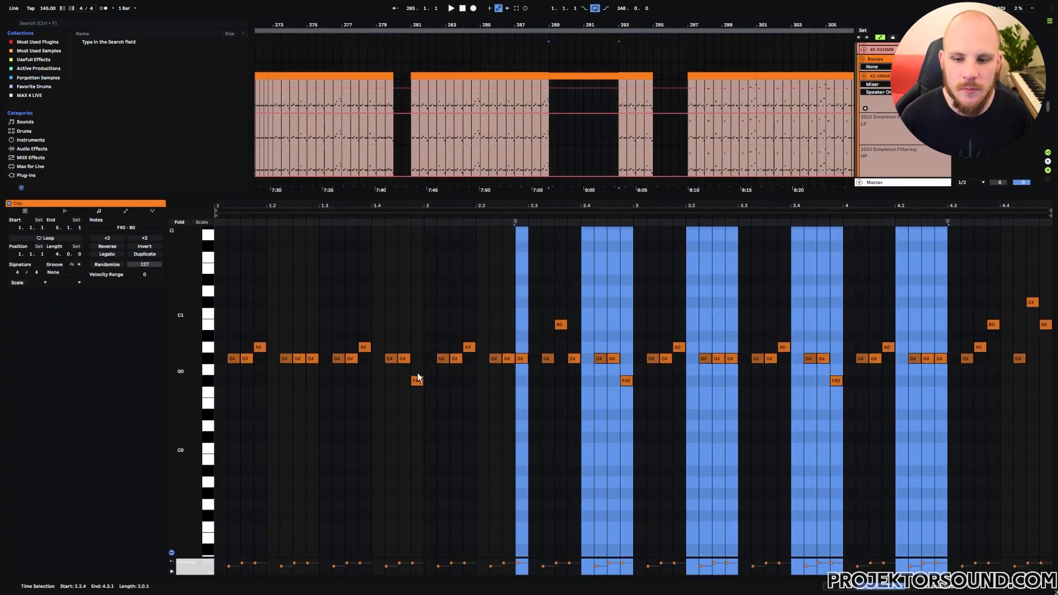
{"action": "scroll", "coordinate": [554, 145], "scroll_direction": "down", "scroll_amount": 3}
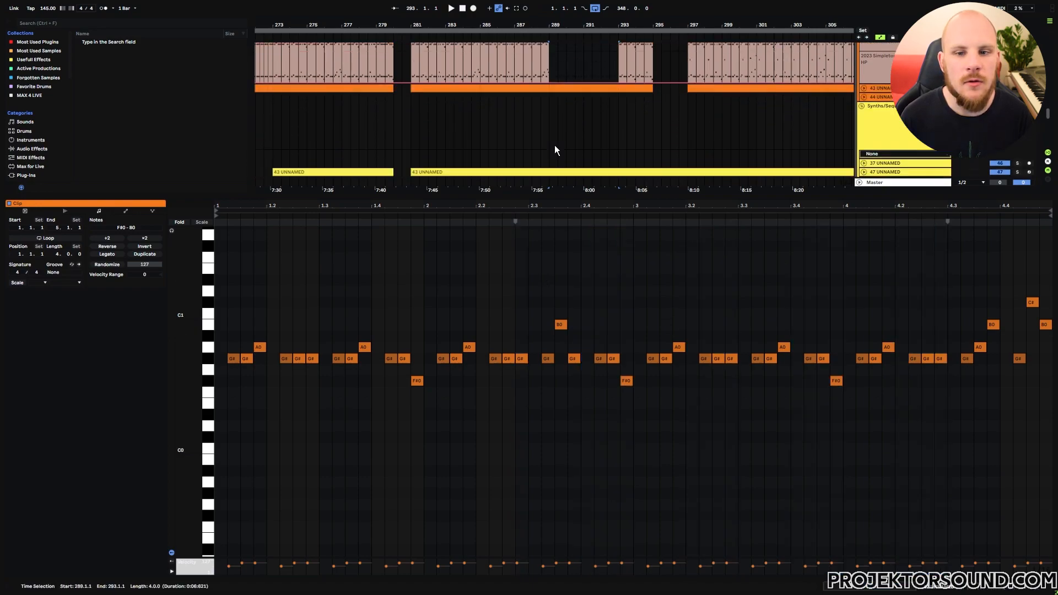
{"action": "left_click", "coordinate": [588, 97]}
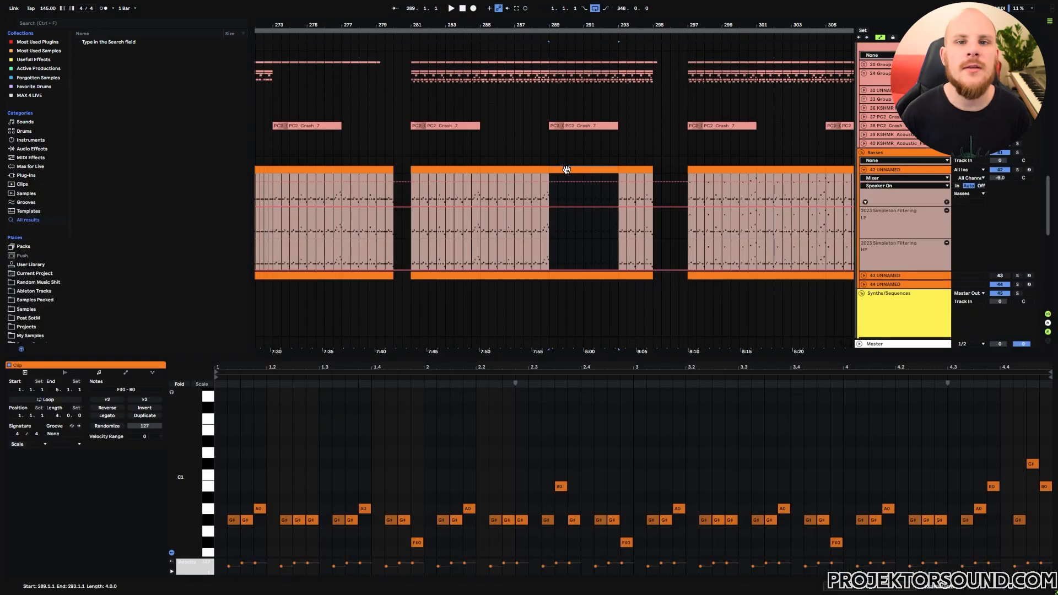
Open the synth clip spanning bars 313 to 329 on track 56 and play the arrangement from bar 313
{"action": "scroll", "coordinate": [568, 171], "scroll_direction": "down", "scroll_amount": 10}
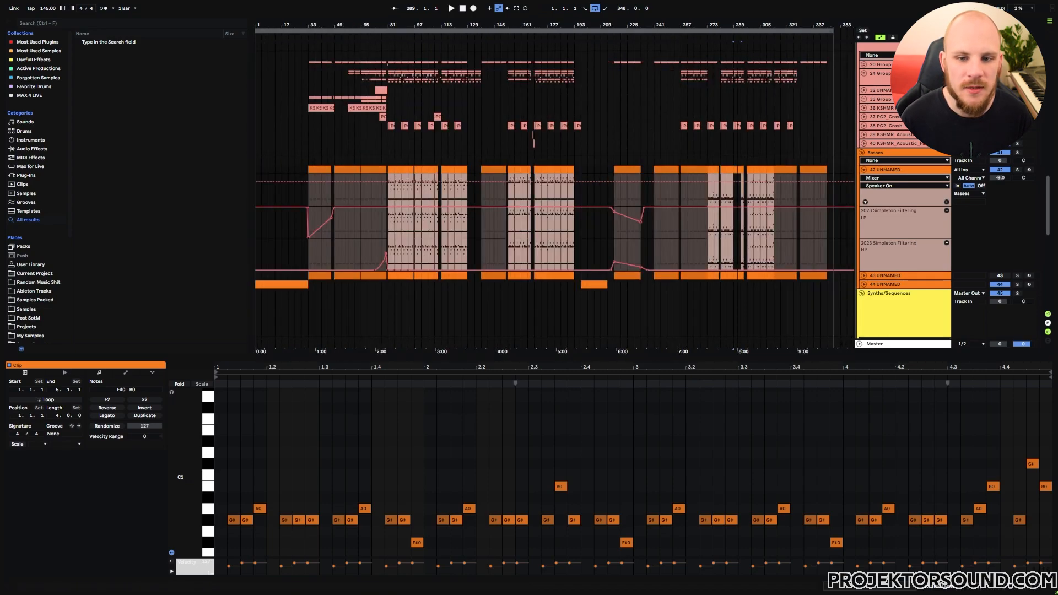
{"action": "left_click_drag", "start_coordinate": [576, 207], "coordinate": [413, 201]}
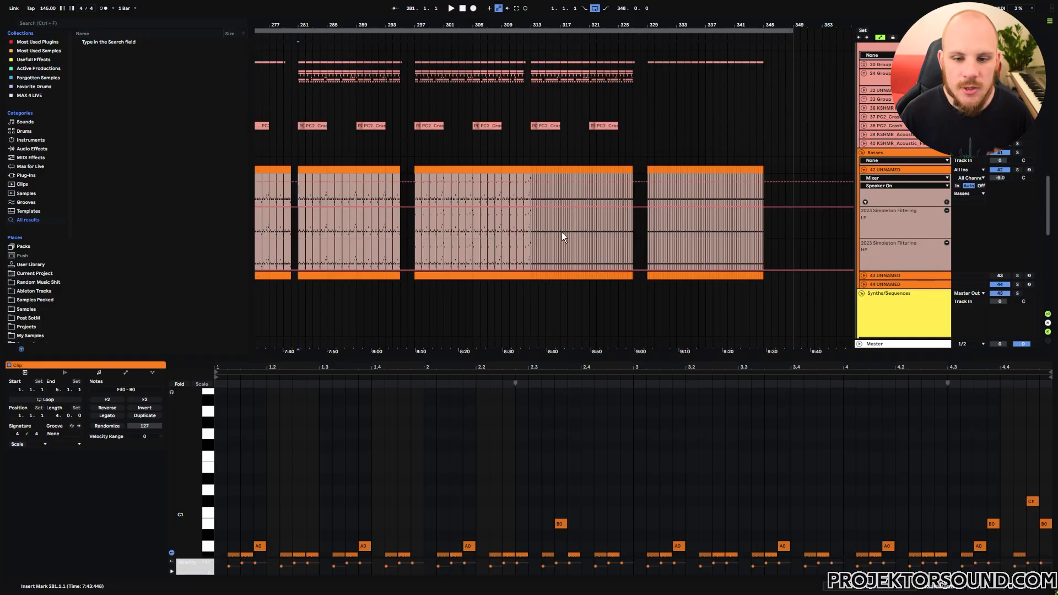
{"action": "scroll", "coordinate": [561, 231], "scroll_direction": "down", "scroll_amount": 4}
{"action": "left_click", "coordinate": [568, 218]}
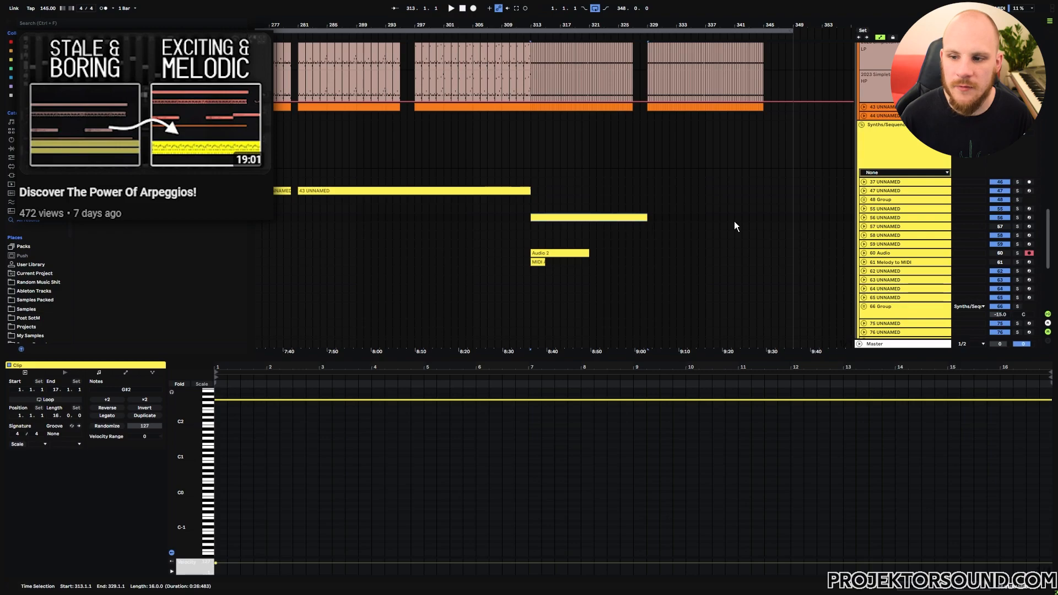
{"action": "key", "text": "space"}
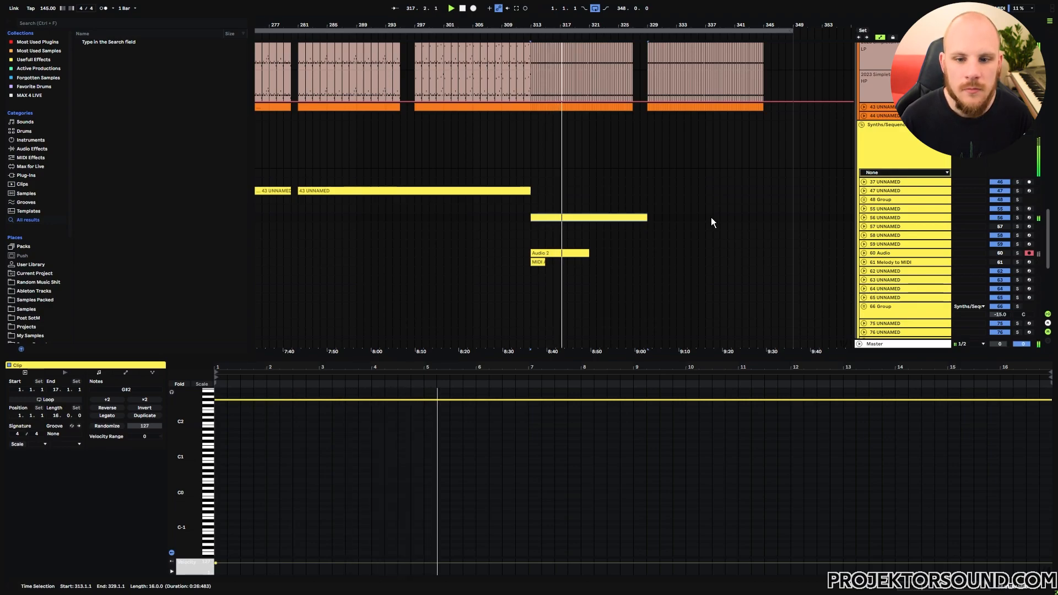
Inspect the LFO 2 and LFO 6 shapes in track 56's Vital synth and close its window
{"action": "key", "text": "shift+Tab"}
{"action": "left_click", "coordinate": [69, 492]}
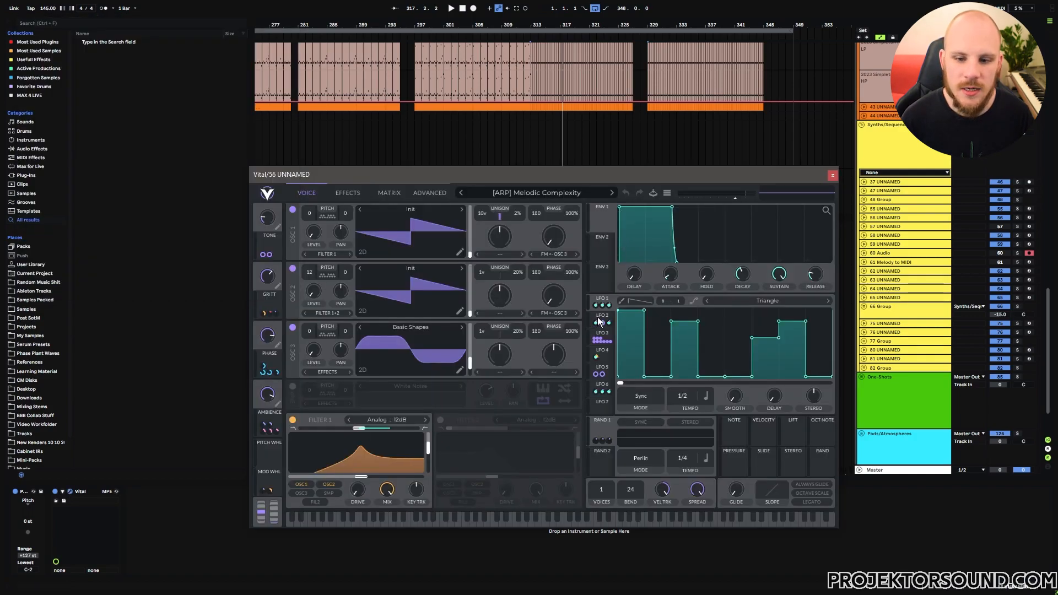
{"action": "left_click", "coordinate": [601, 320]}
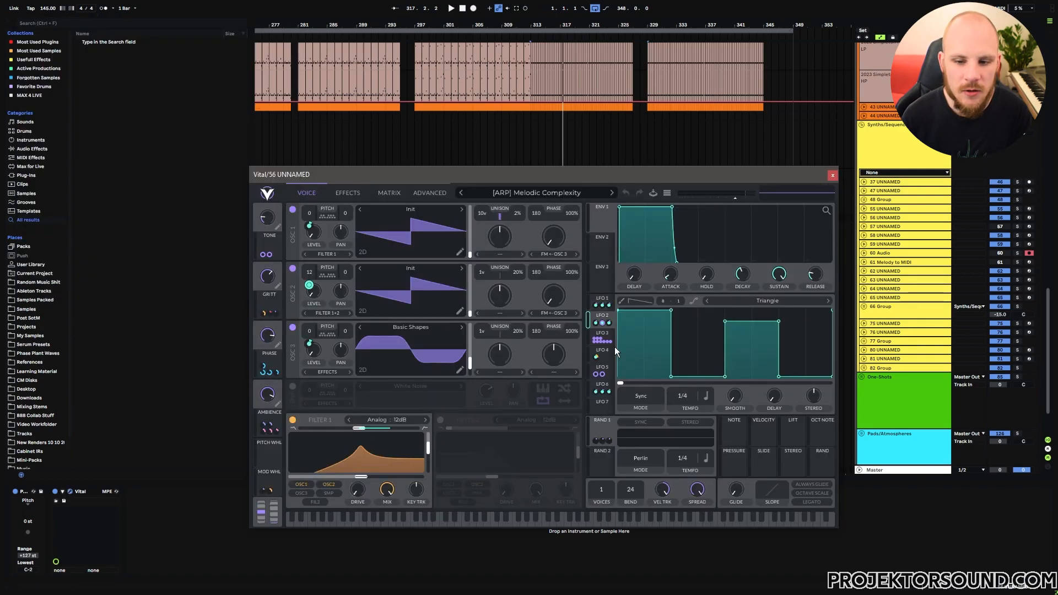
{"action": "left_click", "coordinate": [602, 389]}
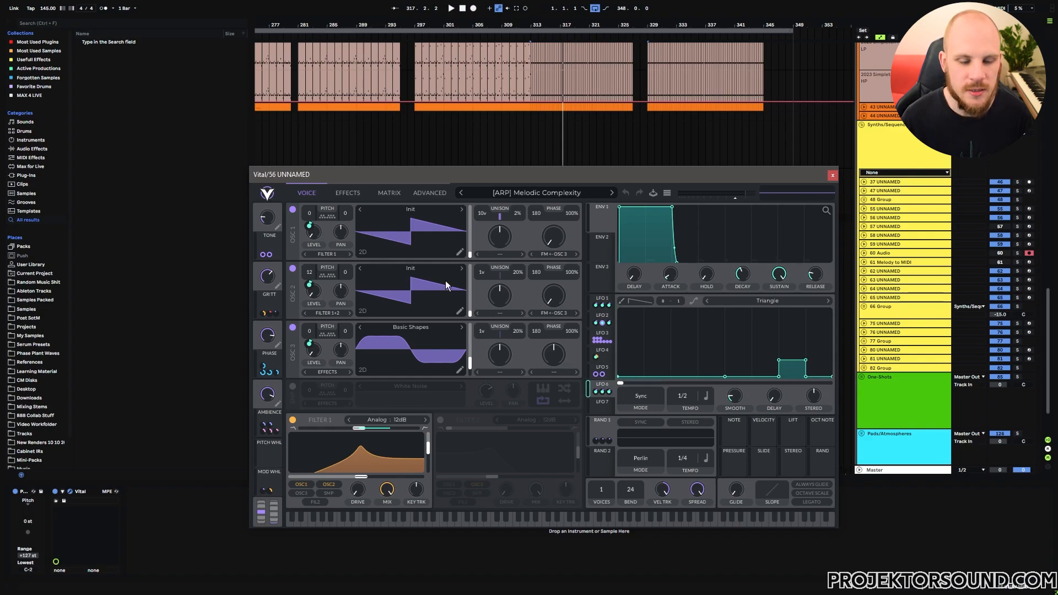
{"action": "left_click", "coordinate": [833, 175]}
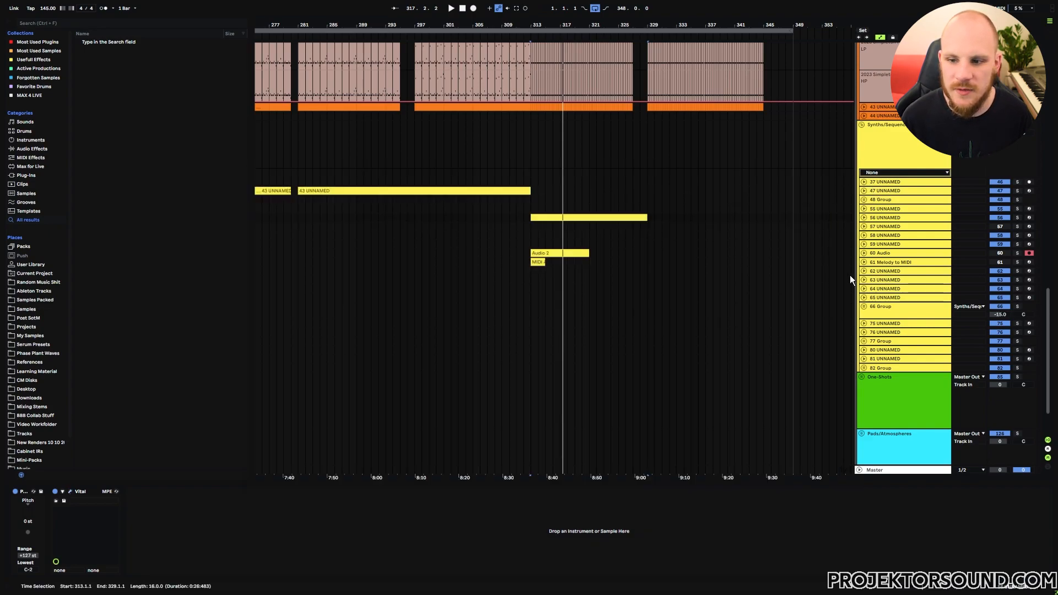
Unfold tracks 56 and 61, solo the Melody to MIDI track and play it from bar 313
{"action": "left_click", "coordinate": [864, 219]}
{"action": "left_click", "coordinate": [539, 239]}
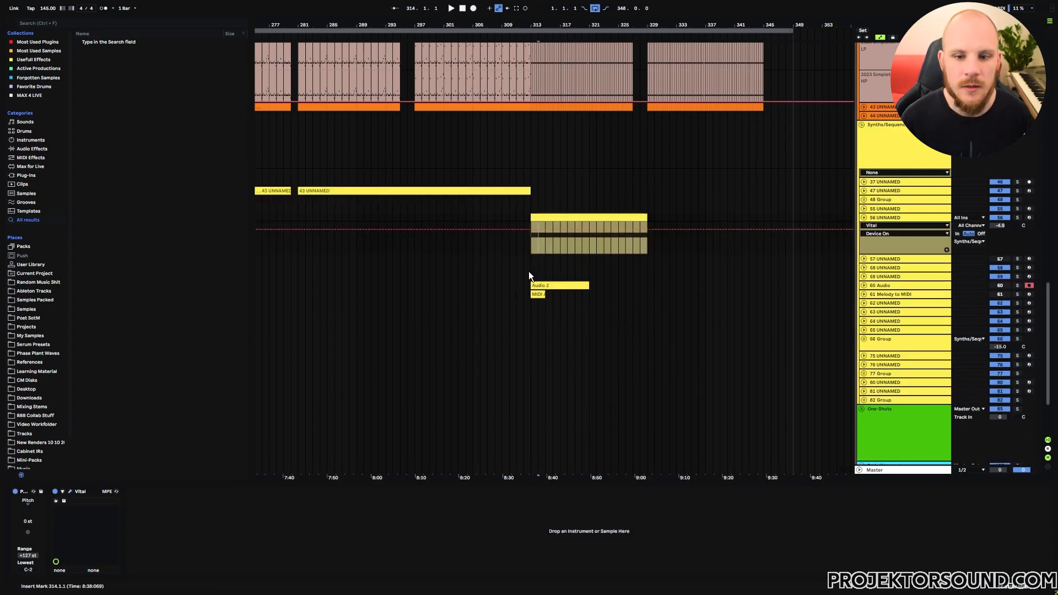
{"action": "left_click", "coordinate": [530, 255]}
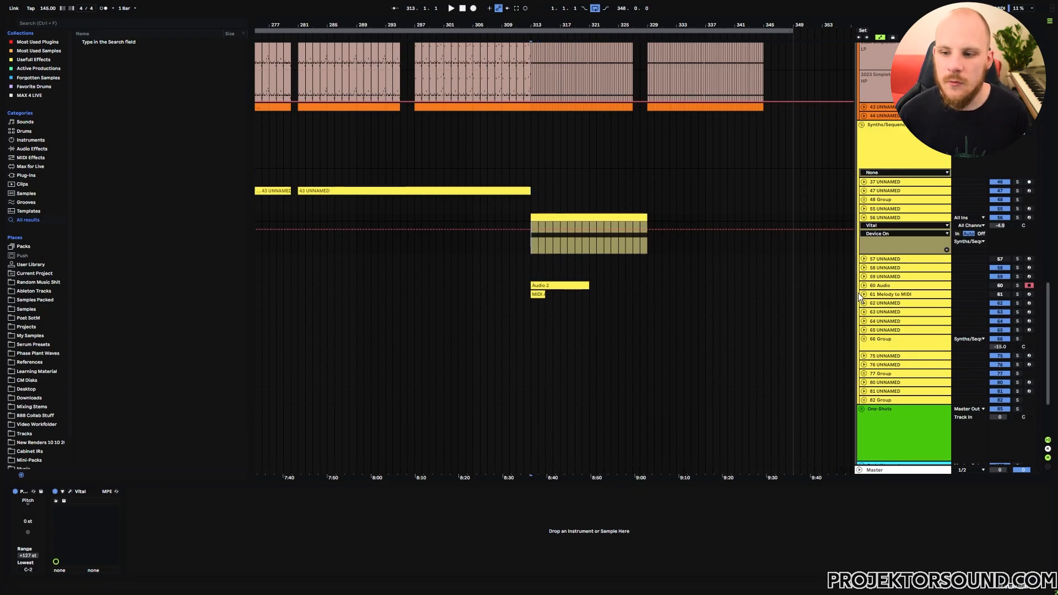
{"action": "left_click", "coordinate": [864, 294]}
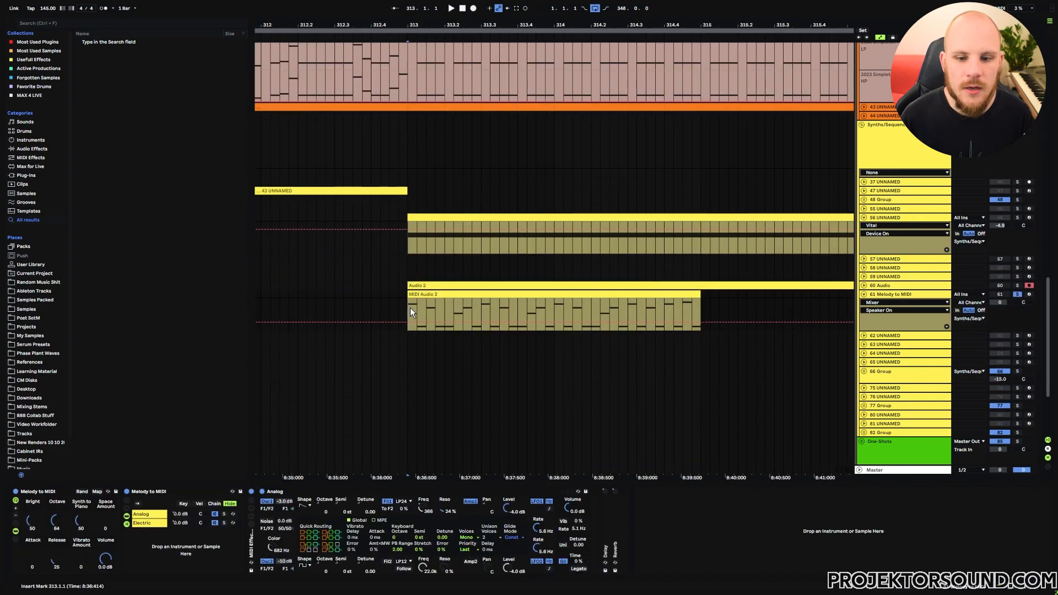
{"action": "key", "text": "space"}
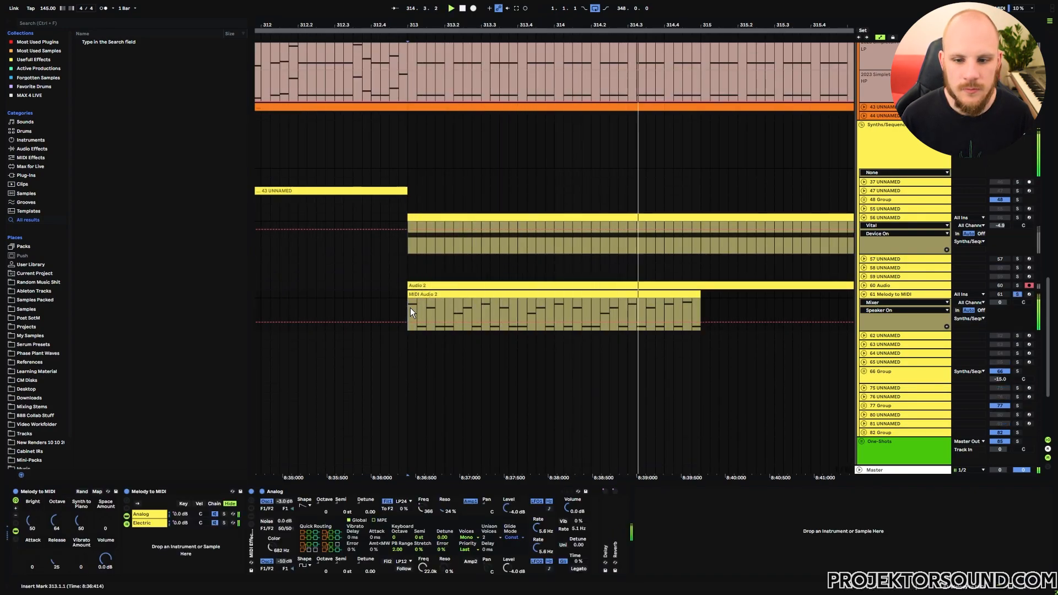
{"action": "key", "text": "space"}
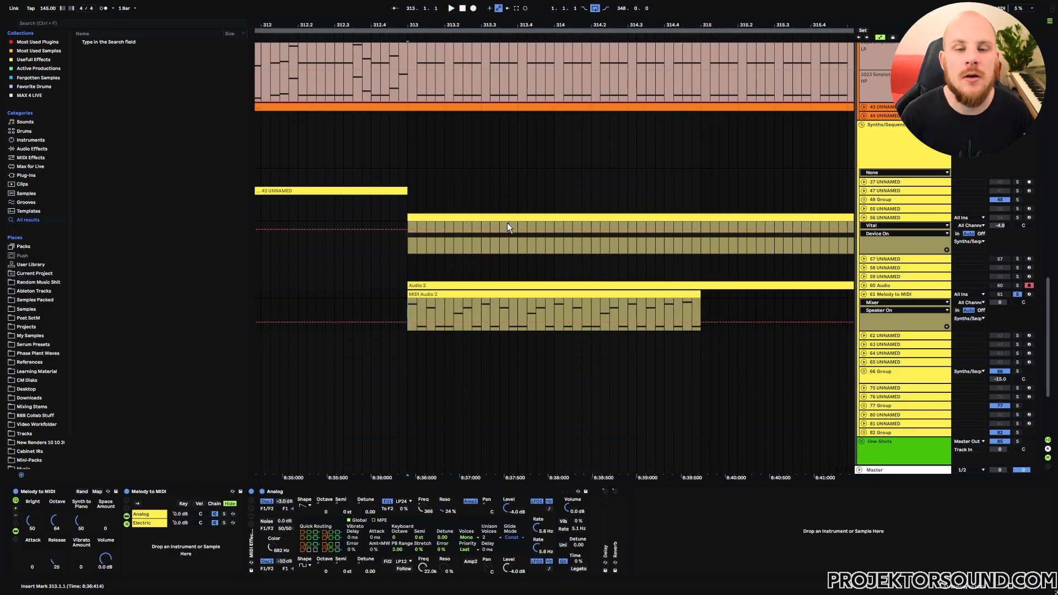
Show the bassline clip at bars 313 to 315 together with the MIDI Audio 2 clip in the note editor
{"action": "scroll", "coordinate": [507, 223], "scroll_direction": "up", "scroll_amount": 5}
{"action": "left_click_drag", "start_coordinate": [409, 200], "coordinate": [676, 188]}
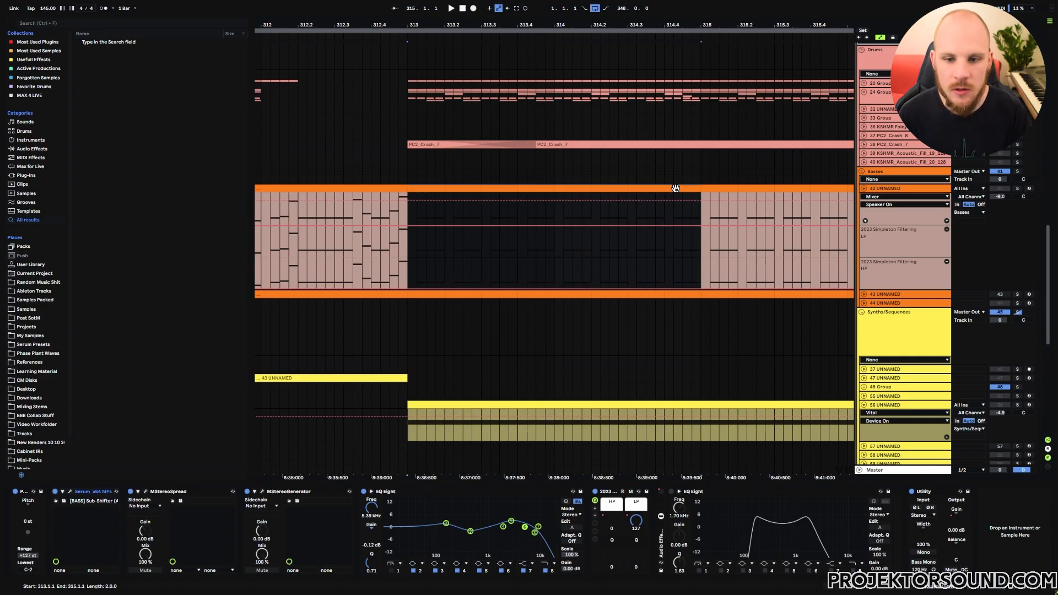
{"action": "scroll", "coordinate": [629, 192], "scroll_direction": "down", "scroll_amount": 4}
{"action": "left_click", "coordinate": [626, 350]}
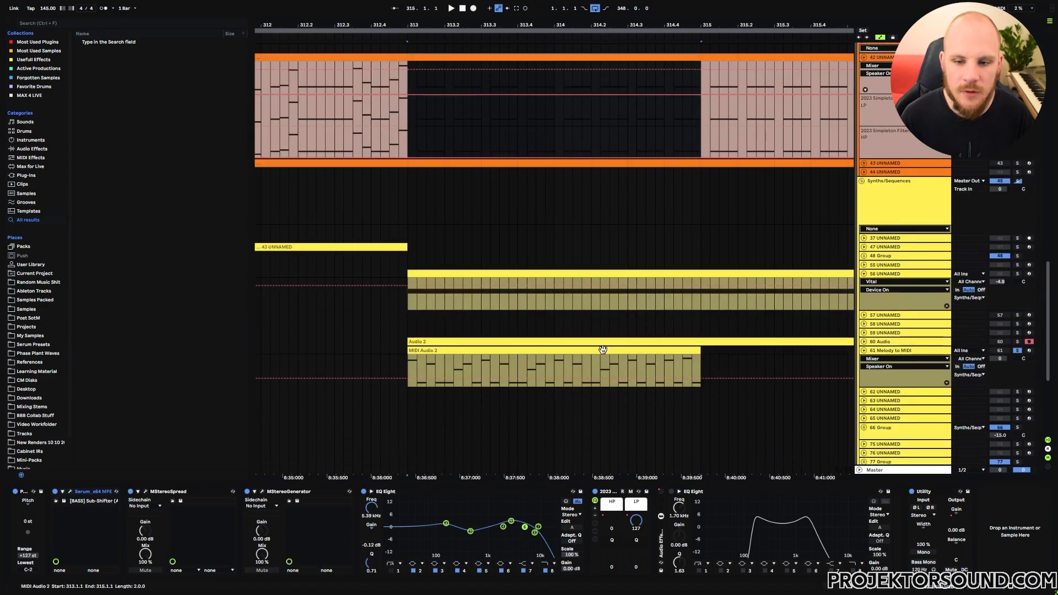
{"action": "left_click", "coordinate": [603, 350]}
{"action": "double_click", "coordinate": [603, 350]}
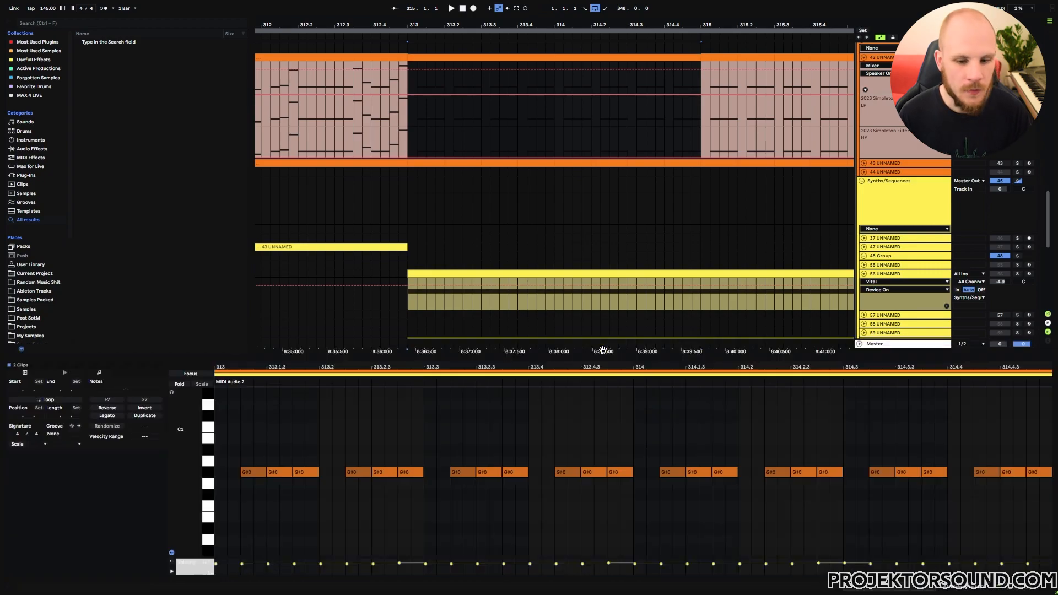
{"action": "mouse_move", "coordinate": [185, 442]}
{"action": "left_mouse_down"}
{"action": "mouse_move", "coordinate": [126, 443]}
{"action": "mouse_move", "coordinate": [118, 455]}
{"action": "mouse_move", "coordinate": [182, 453]}
{"action": "left_mouse_up"}
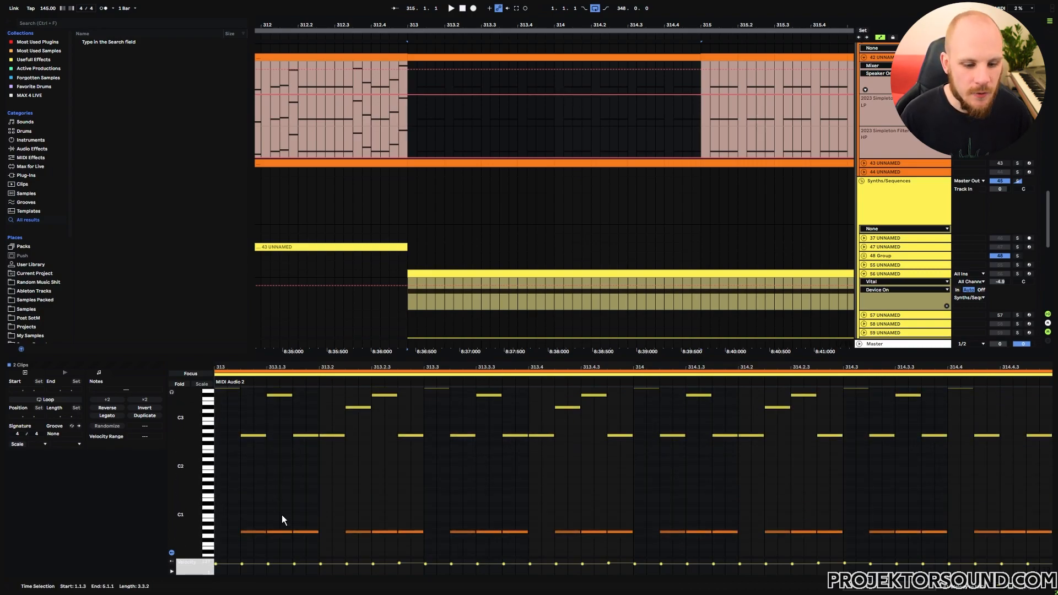
Raise the bassline notes at 313.1.3 and 313.3.3 to F#1, and those at 313.2.4 and 313.4.4 to G#1
{"action": "left_click", "coordinate": [280, 532]}
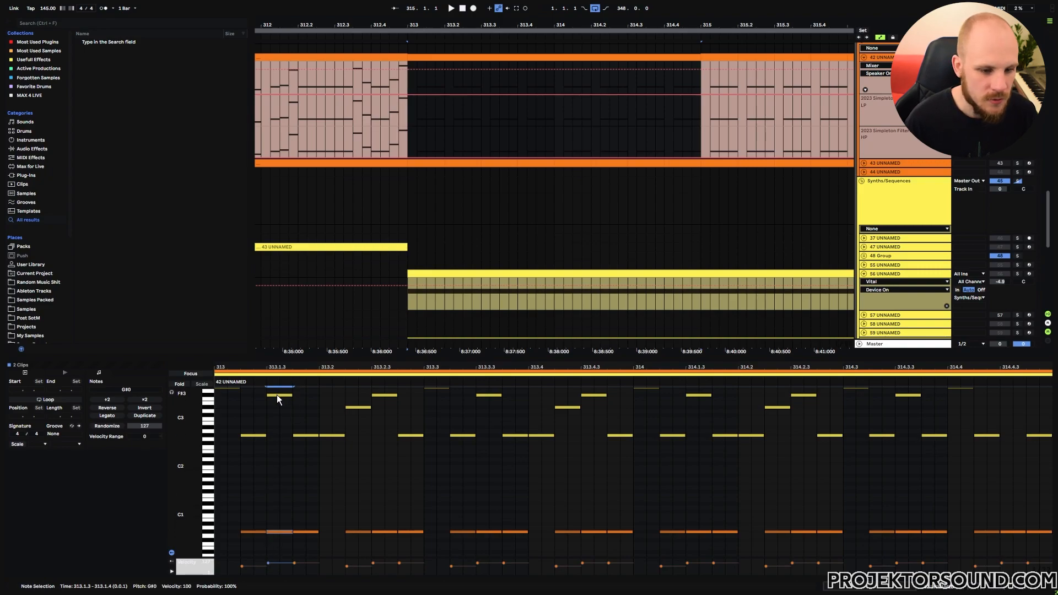
{"action": "key", "text": "shift+Up"}
{"action": "key", "text": "Down"}
{"action": "key", "text": "Down"}
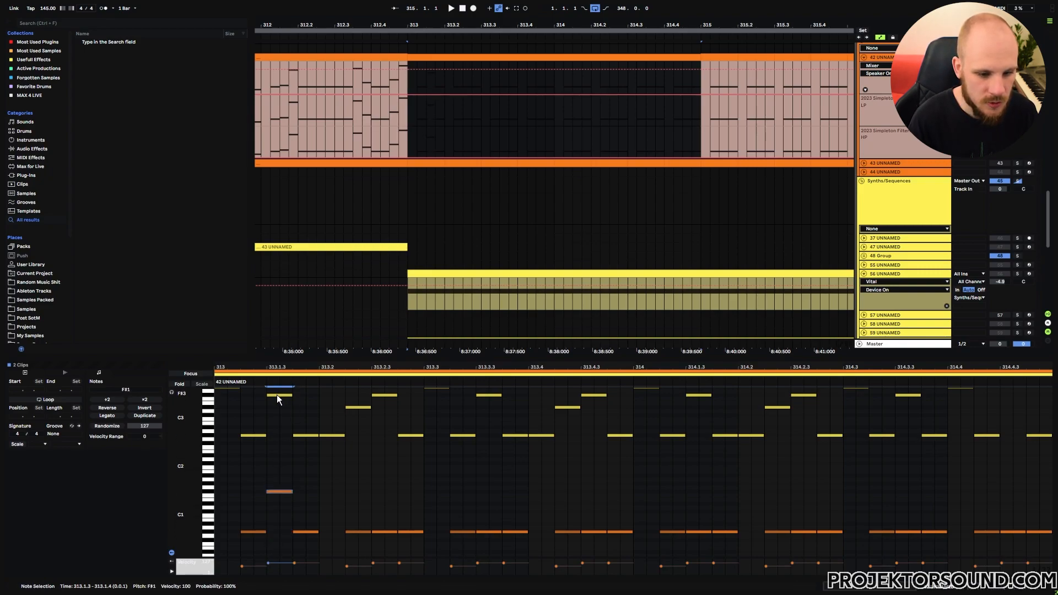
{"action": "left_click", "coordinate": [411, 532]}
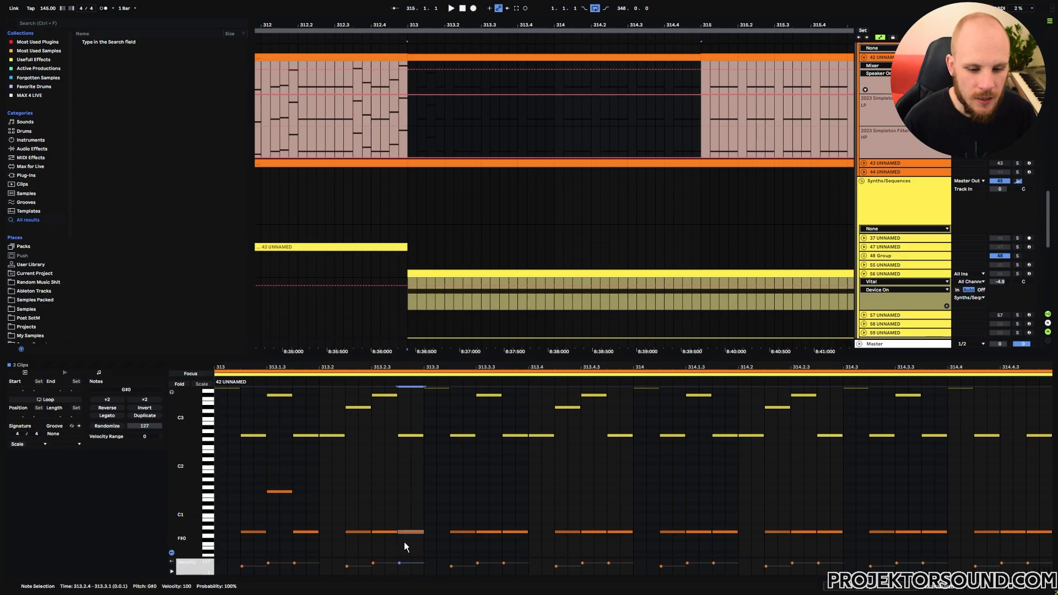
{"action": "key", "text": "shift+Up"}
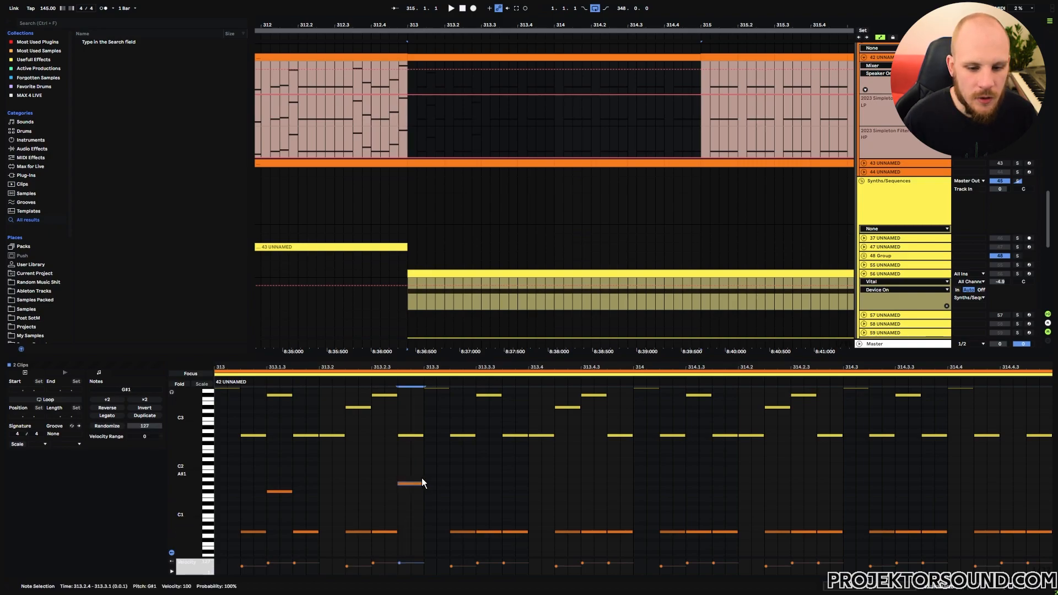
{"action": "left_click", "coordinate": [488, 532]}
{"action": "key", "text": "shift+Up"}
{"action": "key", "text": "Down"}
{"action": "key", "text": "Down"}
{"action": "left_click", "coordinate": [620, 532]}
{"action": "key", "text": "shift+Up"}
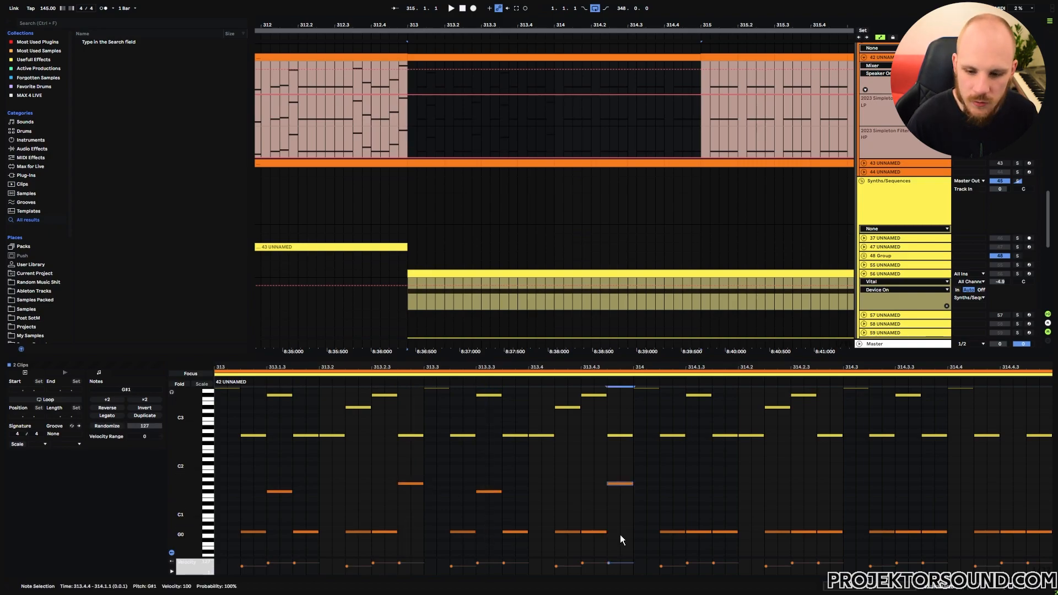
Raise the bassline notes at 314.1.3 and 314.3.3 to F#1, and those at 314.2.4 and 314.4.4 to G#1
{"action": "left_click", "coordinate": [699, 532]}
{"action": "key", "text": "shift+Up"}
{"action": "key", "text": "Down"}
{"action": "key", "text": "Down"}
{"action": "left_click", "coordinate": [831, 533]}
{"action": "key", "text": "shift+Up"}
{"action": "left_click", "coordinate": [910, 533]}
{"action": "key", "text": "shift+Up"}
{"action": "key", "text": "Down"}
{"action": "key", "text": "Down"}
{"action": "left_click", "coordinate": [1039, 533]}
{"action": "key", "text": "shift+Up"}
Raise the bassline note at 314.4.3 to A1, following the melody's high note at that position
{"action": "scroll", "coordinate": [995, 483], "scroll_direction": "up", "scroll_amount": 3}
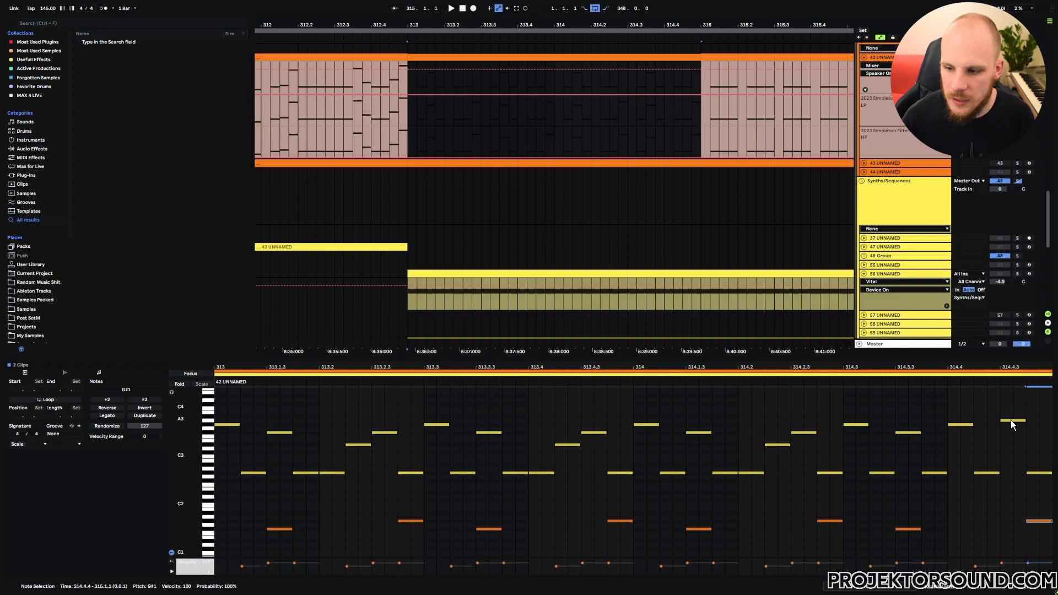
{"action": "scroll", "coordinate": [1004, 480], "scroll_direction": "down", "scroll_amount": 3}
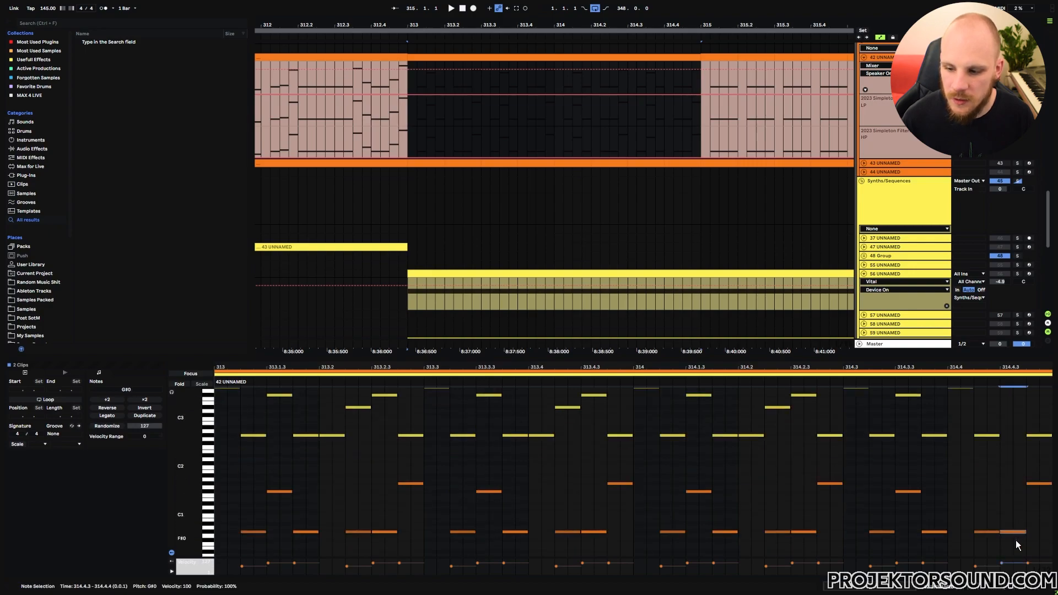
{"action": "key", "text": "shift+Up"}
{"action": "key", "text": "Up"}
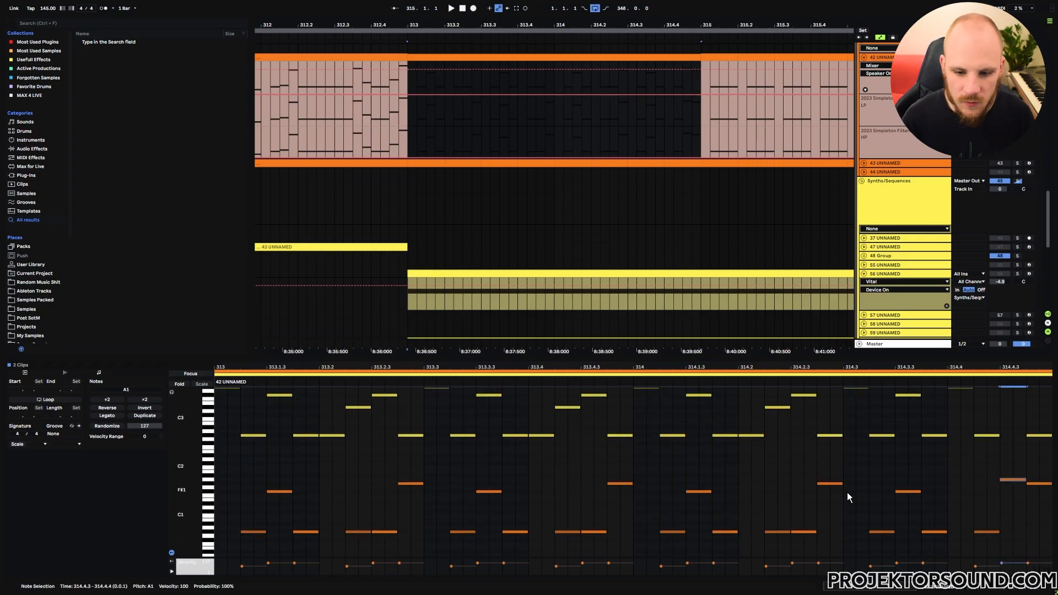
Raise the bassline note at 313.4.3 to F#1 to follow the melody, and play the variation from bar 313
{"action": "left_click", "coordinate": [595, 533]}
{"action": "scroll", "coordinate": [594, 546], "scroll_direction": "up", "scroll_amount": 1}
{"action": "key", "text": "shift+Down"}
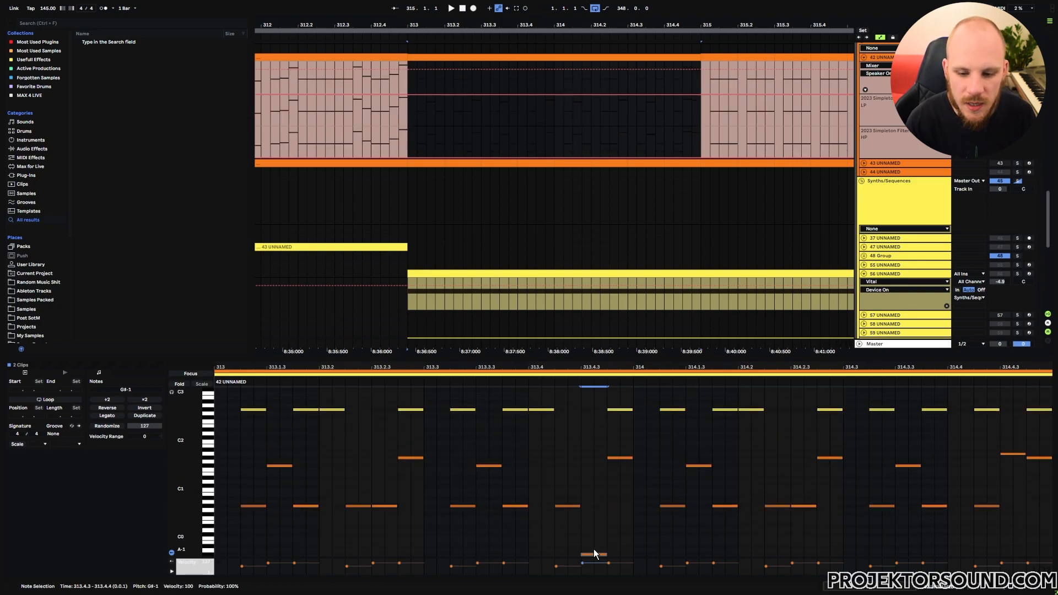
{"action": "key", "text": "shift+Up"}
{"action": "key", "text": "shift+Up"}
{"action": "key", "text": "Down"}
{"action": "key", "text": "Down"}
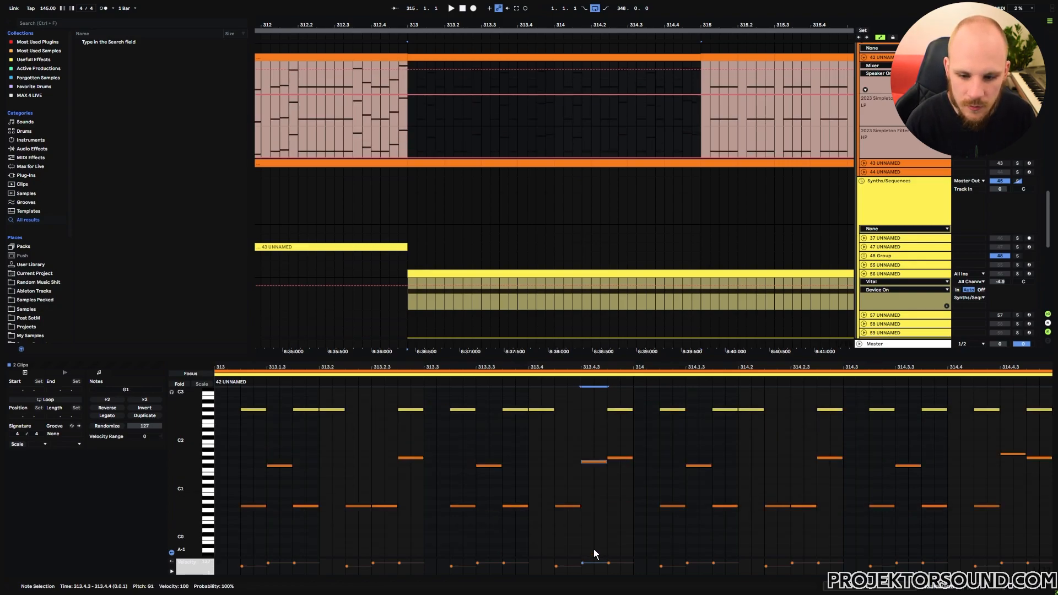
{"action": "scroll", "coordinate": [517, 469], "scroll_direction": "up", "scroll_amount": 2}
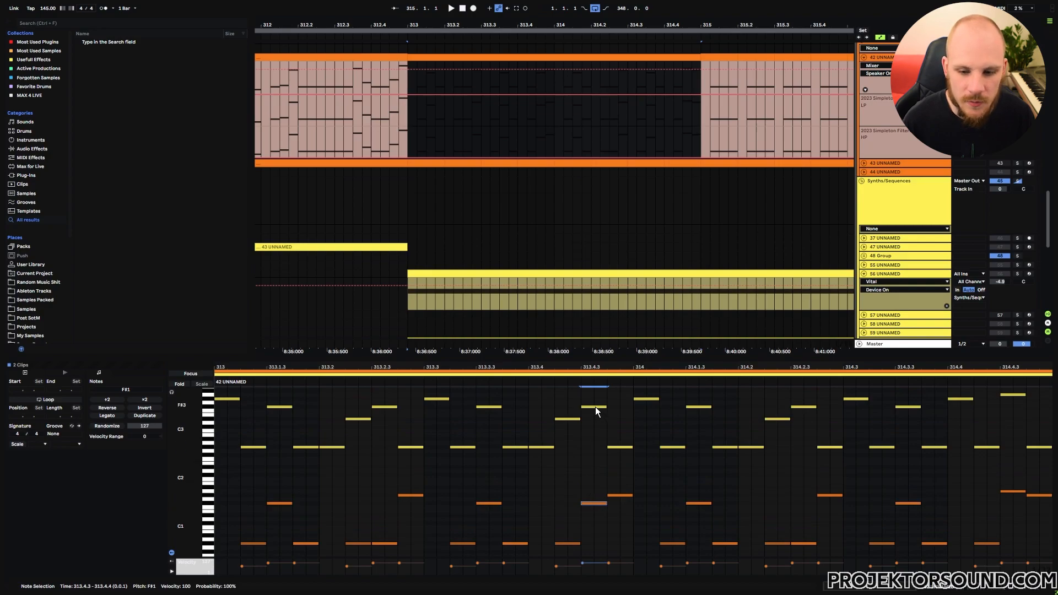
{"action": "scroll", "coordinate": [410, 137], "scroll_direction": "up", "scroll_amount": 1}
{"action": "left_click", "coordinate": [410, 137]}
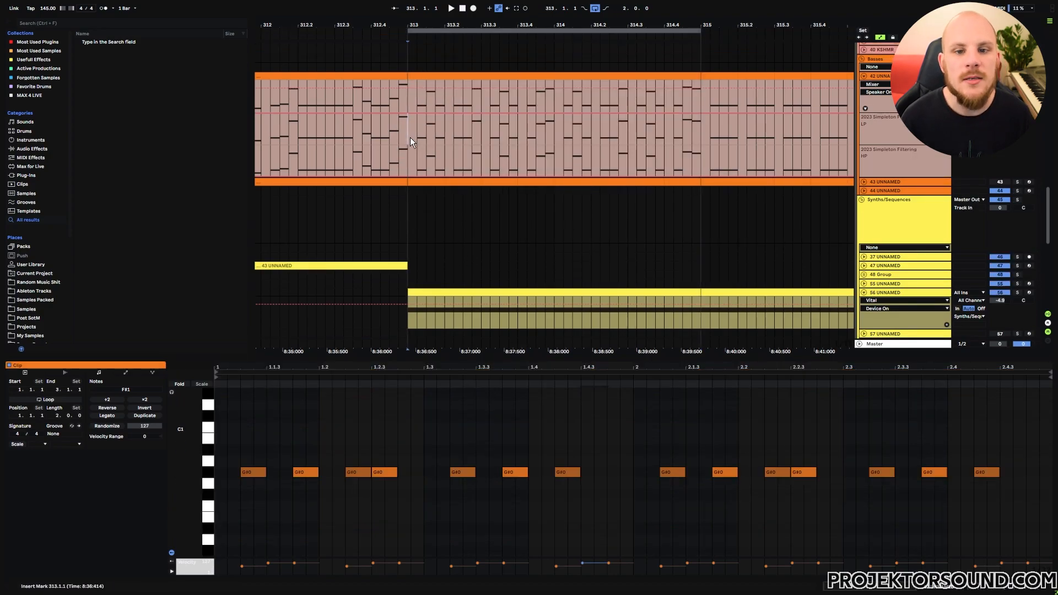
{"action": "key", "text": "space"}
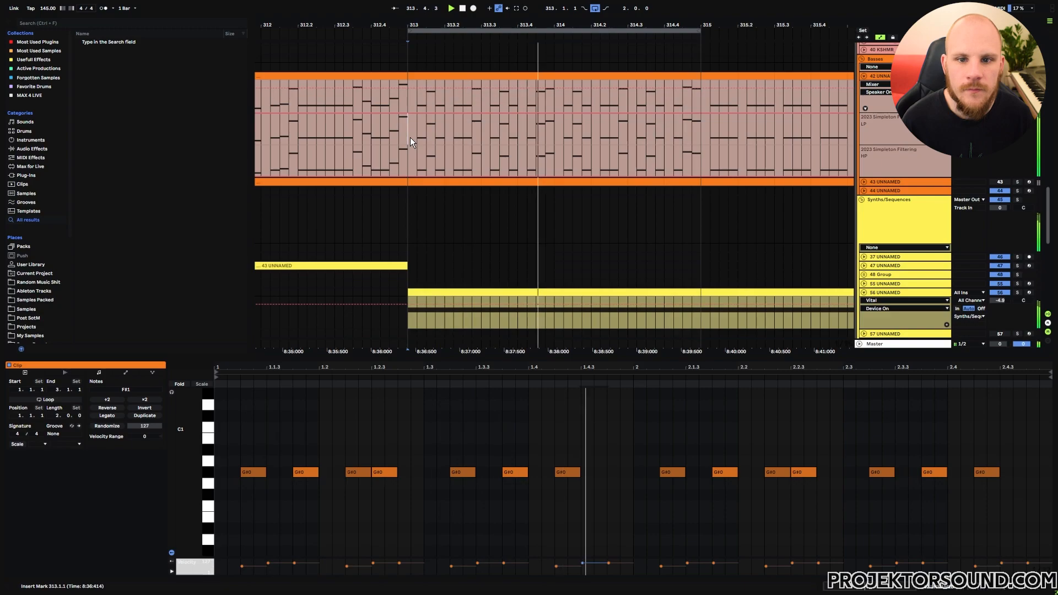
Duplicate the two-bar bassline variation at bars 313 to 315 repeatedly up to bar 327, and extend the loop to bar 329
{"action": "left_click_drag", "start_coordinate": [560, 25], "coordinate": [444, 20]}
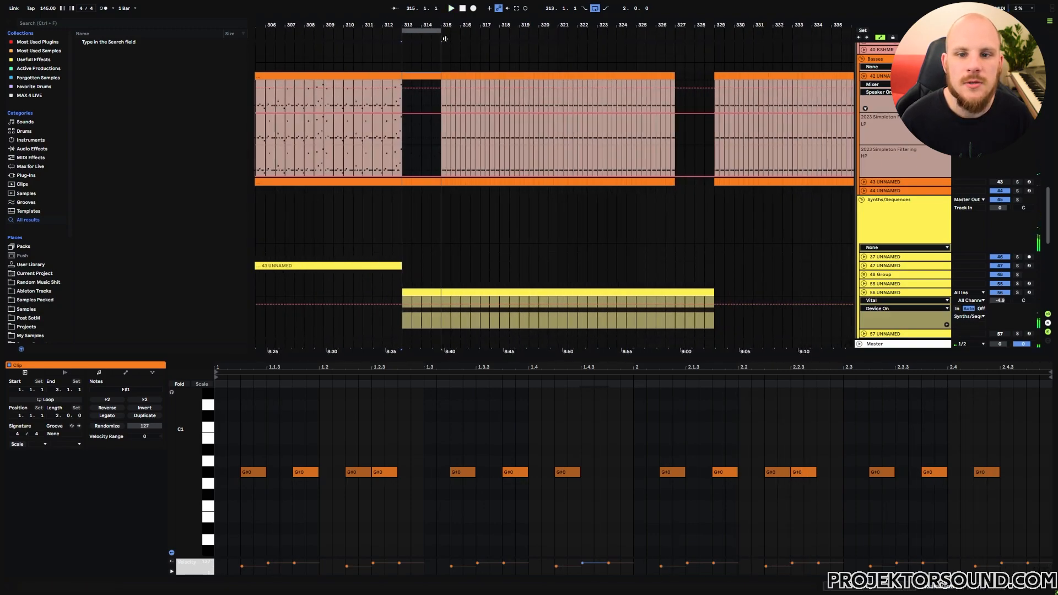
{"action": "key", "text": "ctrl+d"}
{"action": "key", "text": "ctrl+d"}
{"action": "key", "text": "ctrl+d"}
{"action": "key", "text": "ctrl+d"}
{"action": "key", "text": "ctrl+d"}
{"action": "key", "text": "ctrl+d"}
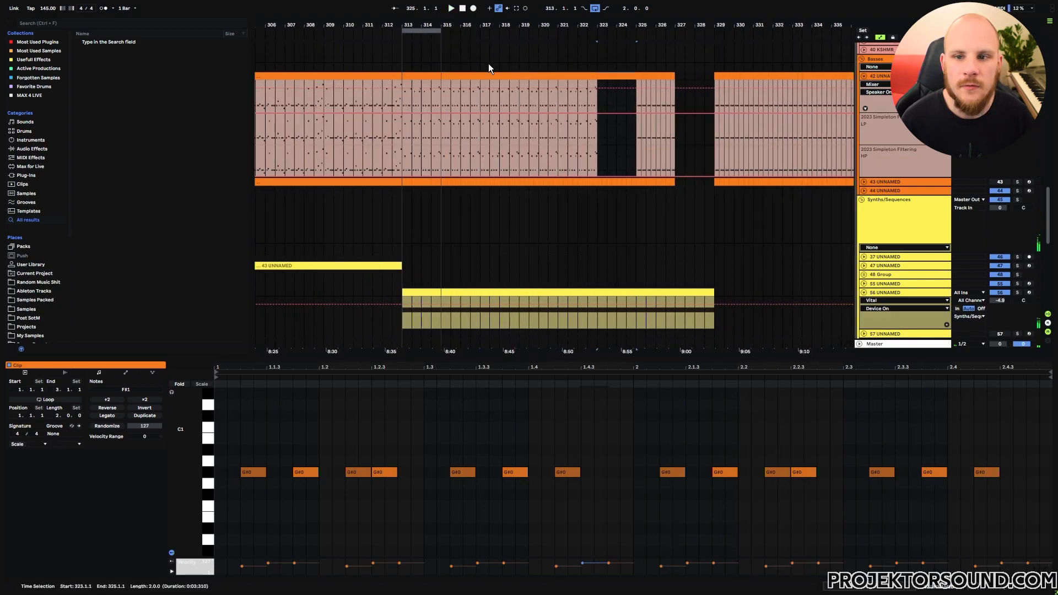
{"action": "left_click_drag", "start_coordinate": [442, 32], "coordinate": [715, 49]}
{"action": "key", "text": "space"}
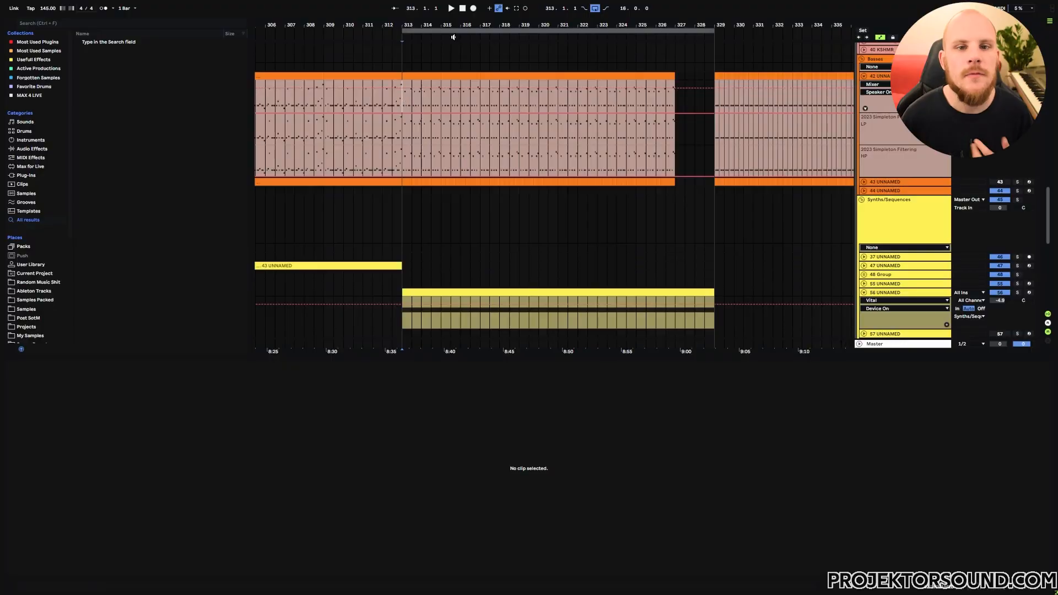
Show the bassline clips from bar 281 to bar 313 in the note editor
{"action": "left_click_drag", "start_coordinate": [403, 25], "coordinate": [682, 8]}
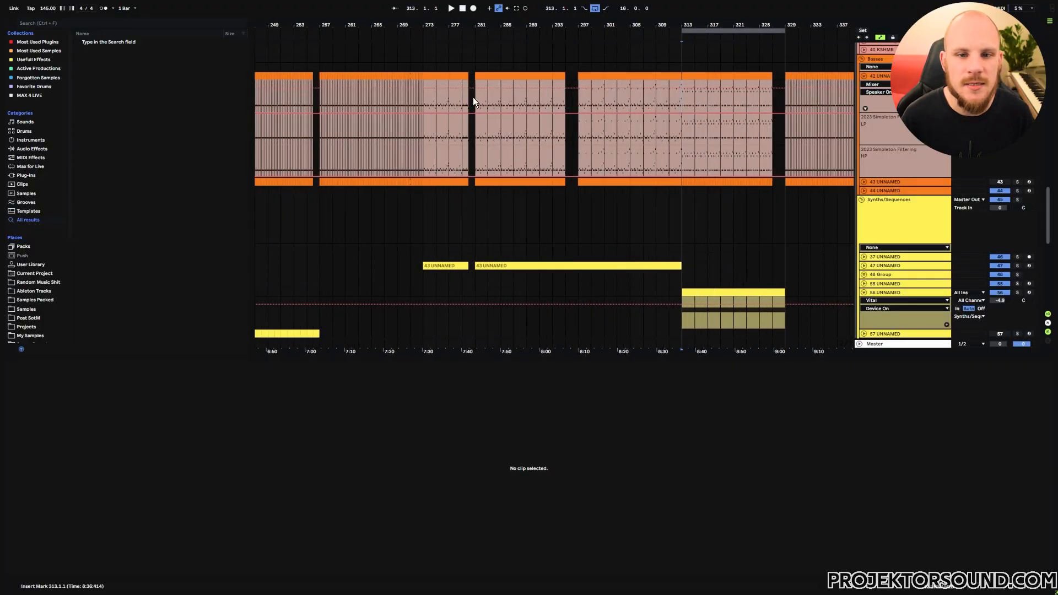
{"action": "left_click_drag", "start_coordinate": [475, 99], "coordinate": [682, 116]}
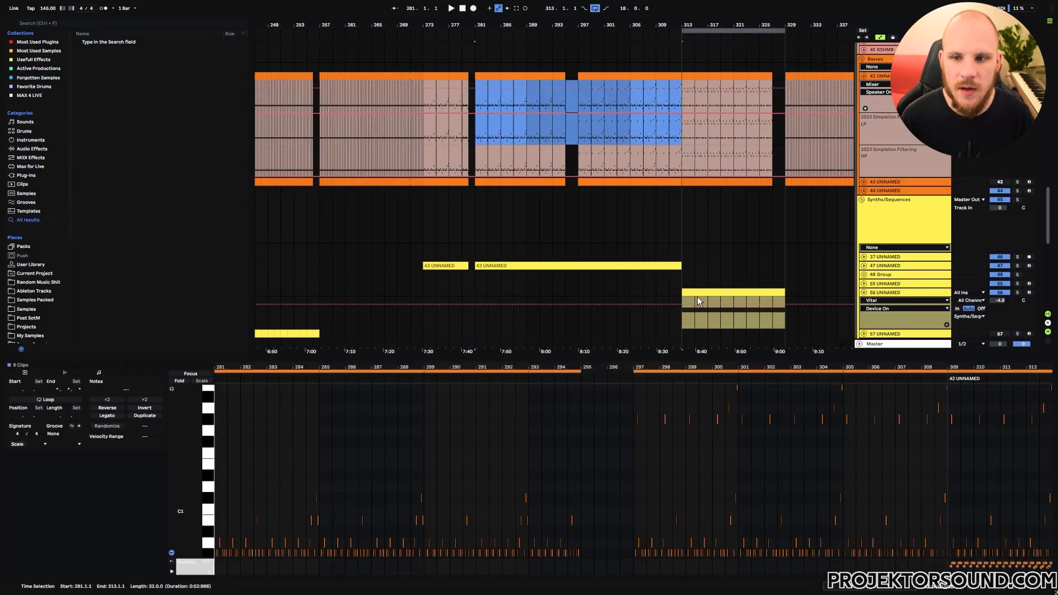